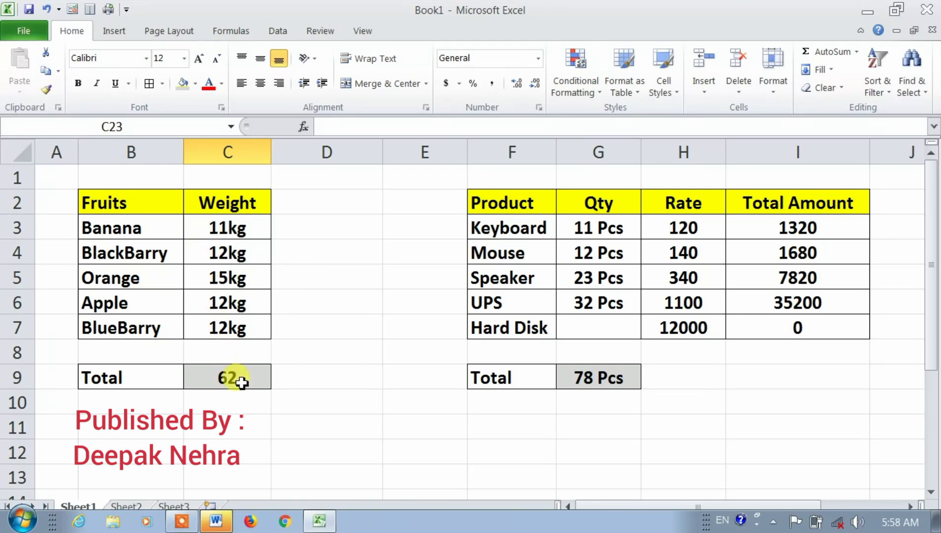
Step: Edit C5 so Orange's weight reads 5kg instead of 15kg, making the total 52
double_click(219, 279)
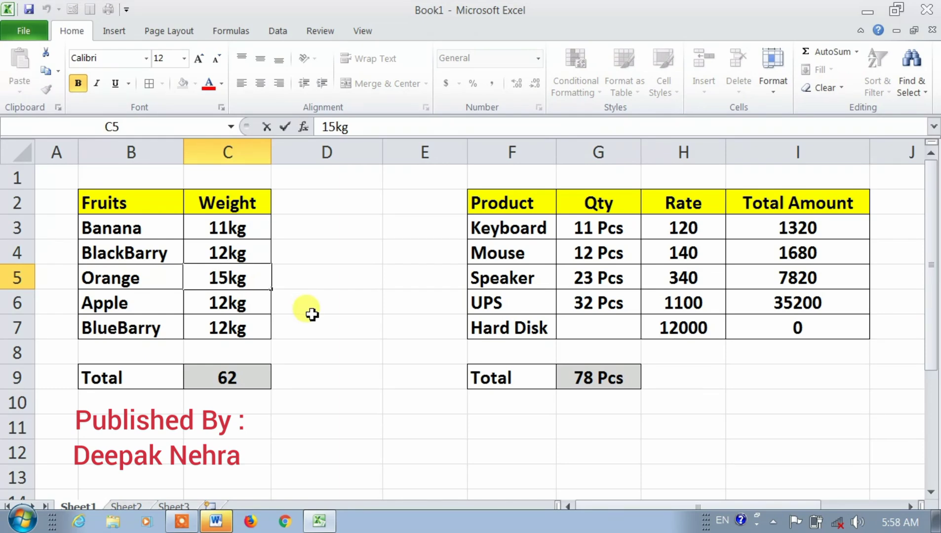
key("BackSpace")
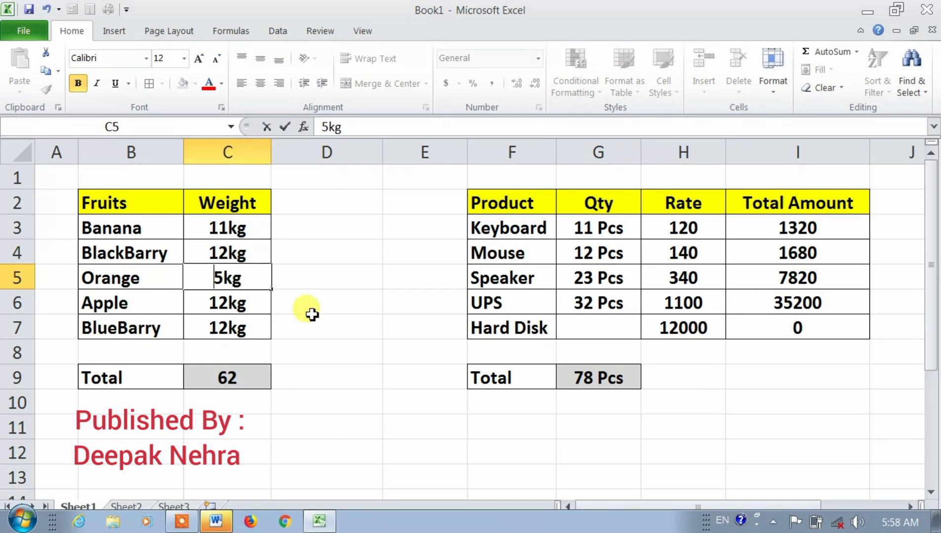
key("Return")
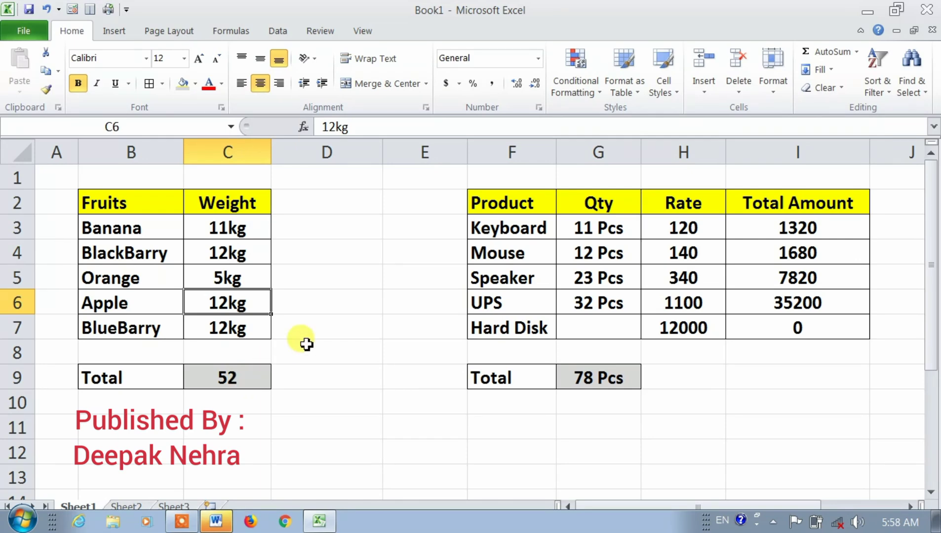
left_click(332, 425)
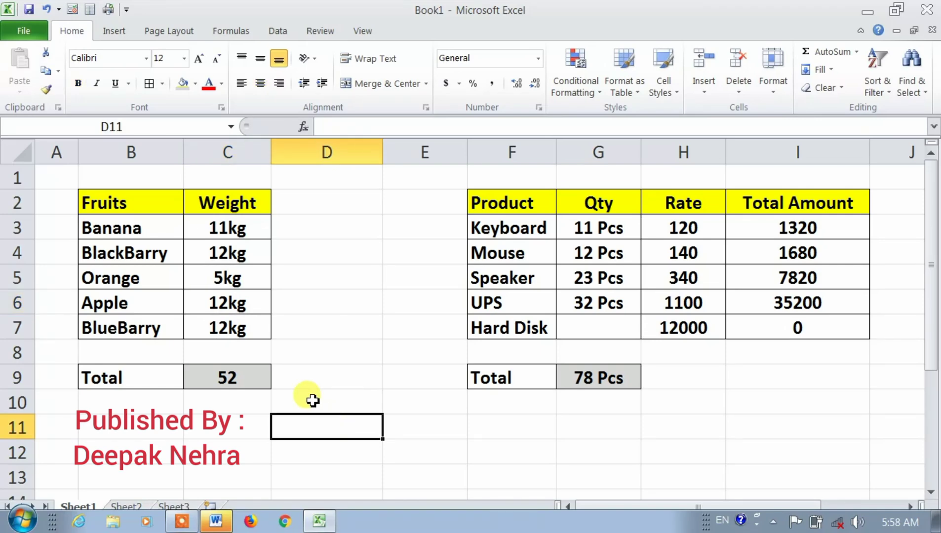
Step: Delete the quantities in G3:G7 so the Qty total shows 0 Pcs
left_click_drag(238, 229, 232, 328)
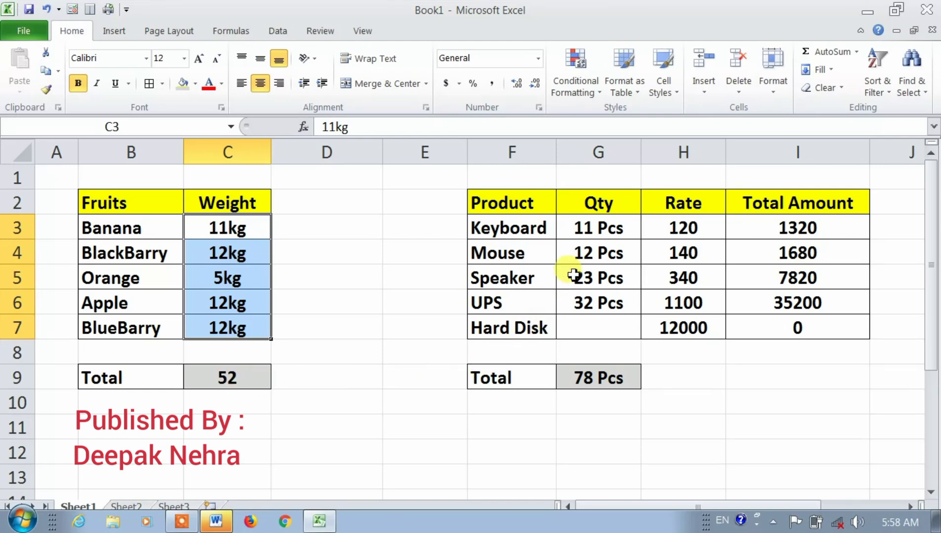
left_click_drag(593, 228, 616, 332)
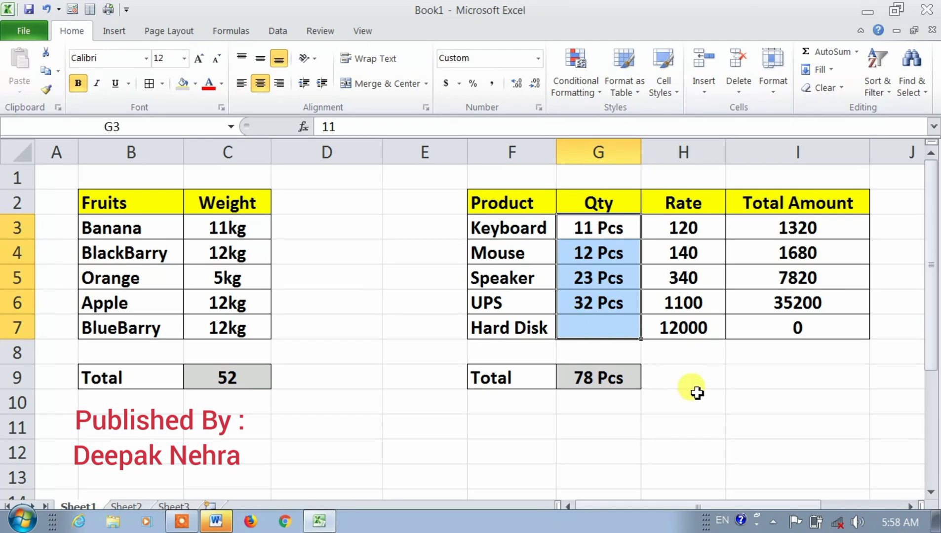
key("Delete")
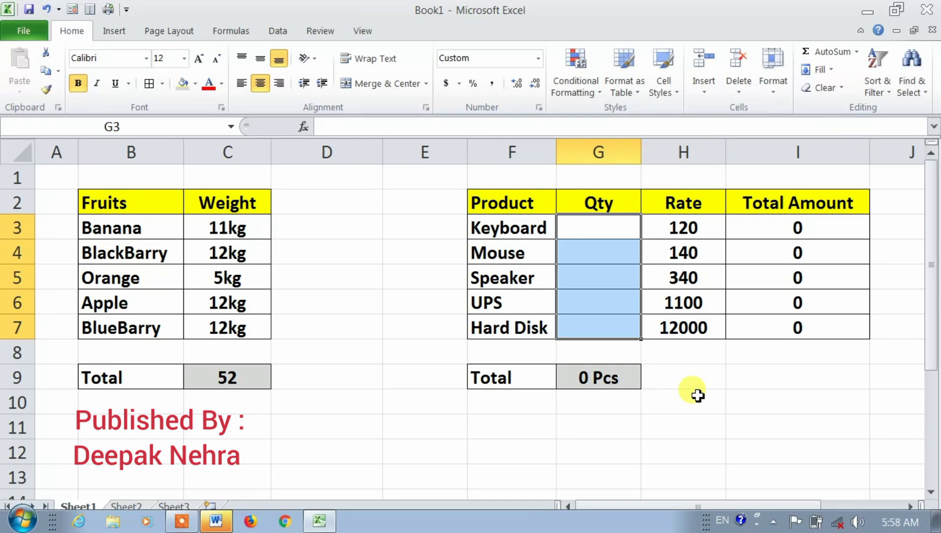
left_click(605, 273)
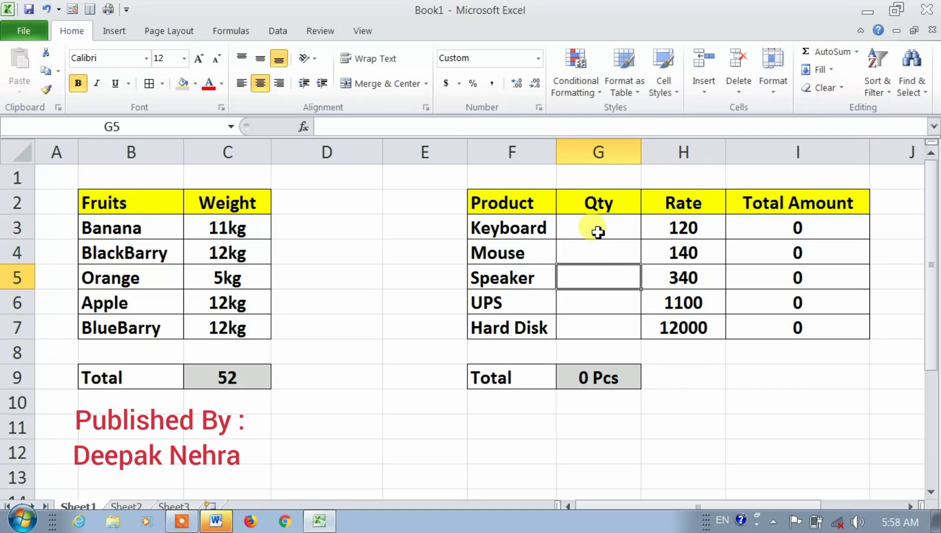
left_click(595, 229)
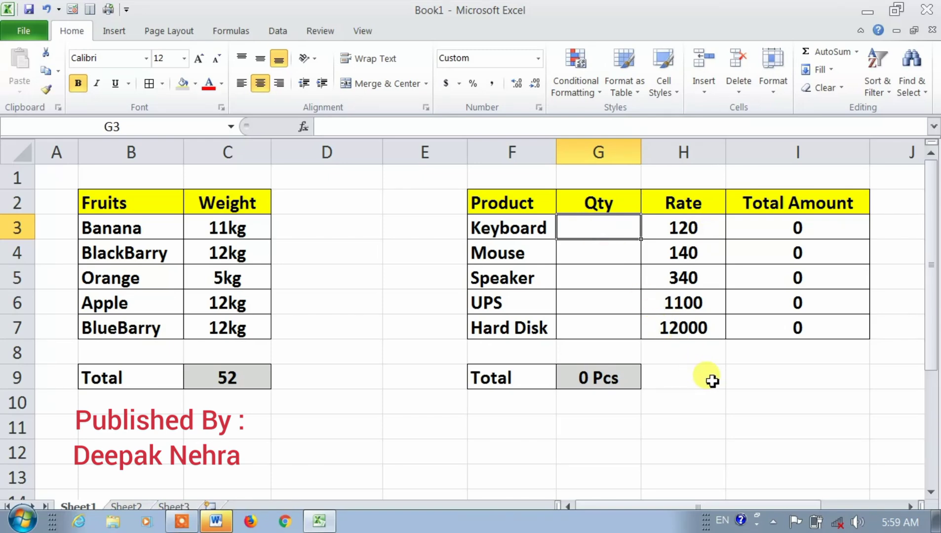
Step: Enter quantities 11, 12, 32, 21 and 21 into G3:G7 for the five products
type("11")
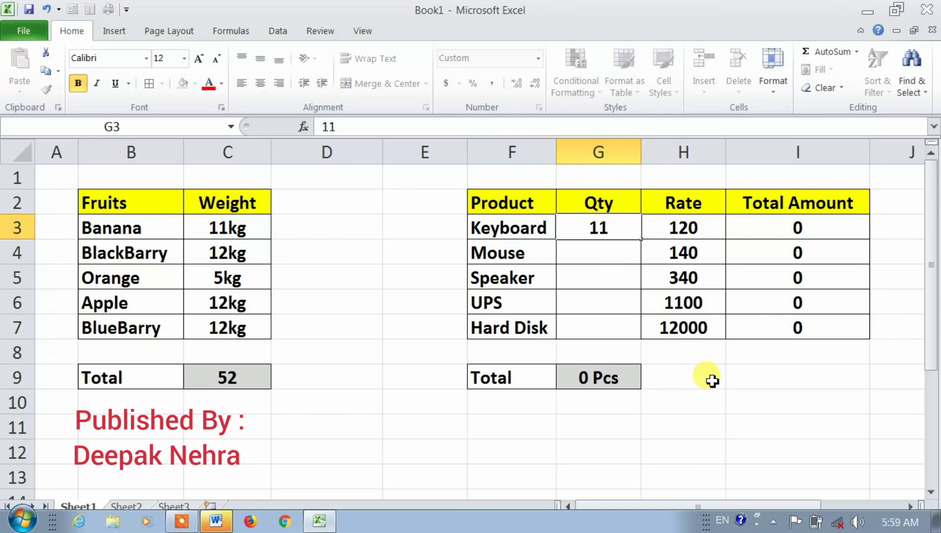
key("Return")
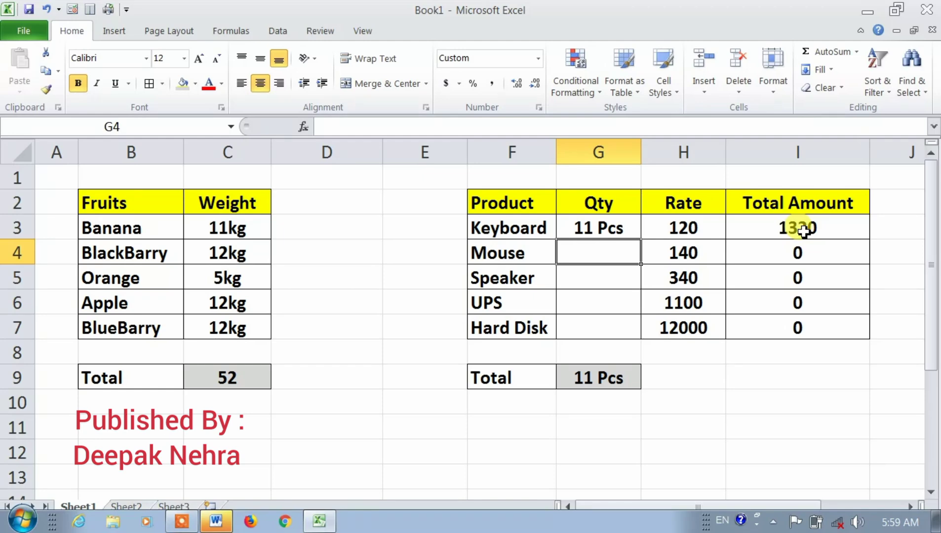
type("1")
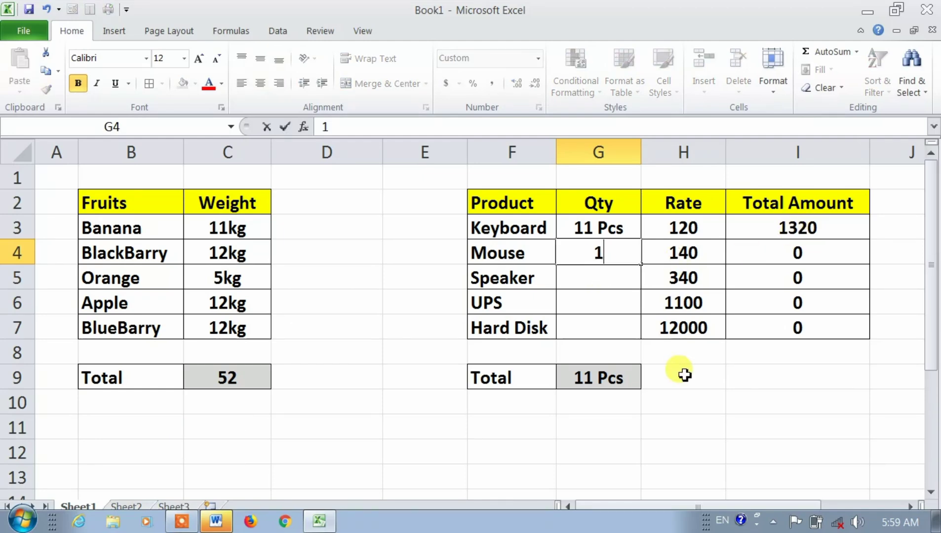
type("2")
key("Return")
type("32")
key("Return")
type("21")
key("Return")
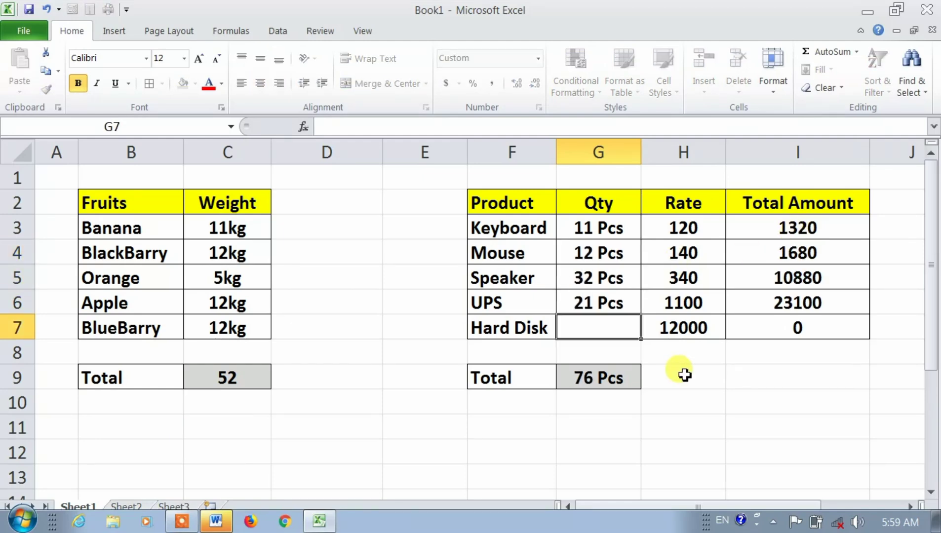
type("21")
key("Return")
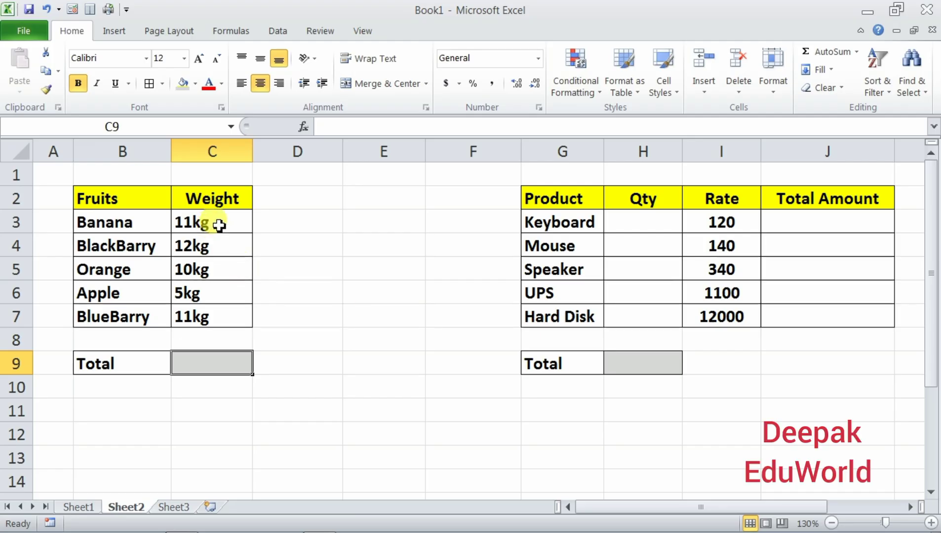
Step: Review the fruit weights in C3:C7, then select cells B11:B12 below the table
left_click_drag(211, 229, 207, 316)
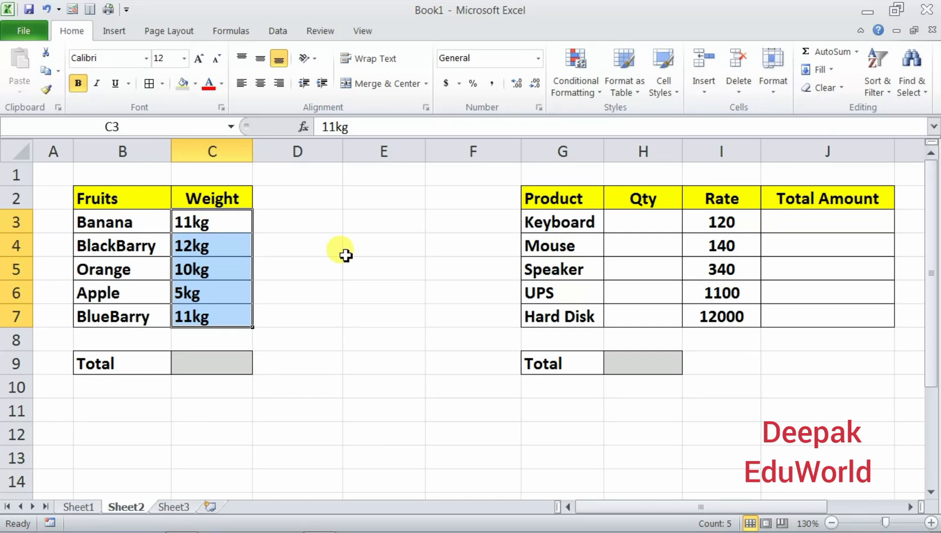
left_click(201, 259)
left_click_drag(200, 220, 200, 316)
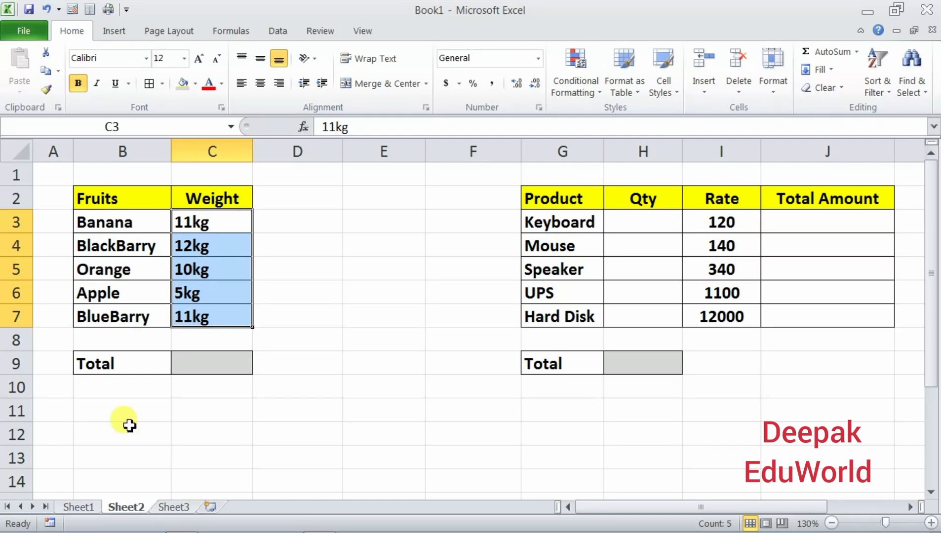
left_click_drag(101, 413, 104, 434)
left_click(150, 86)
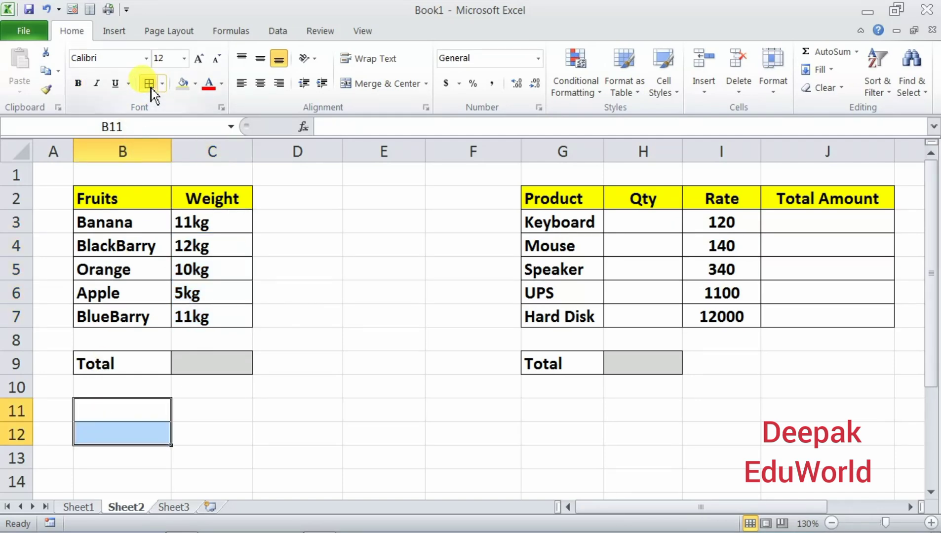
left_click(117, 420)
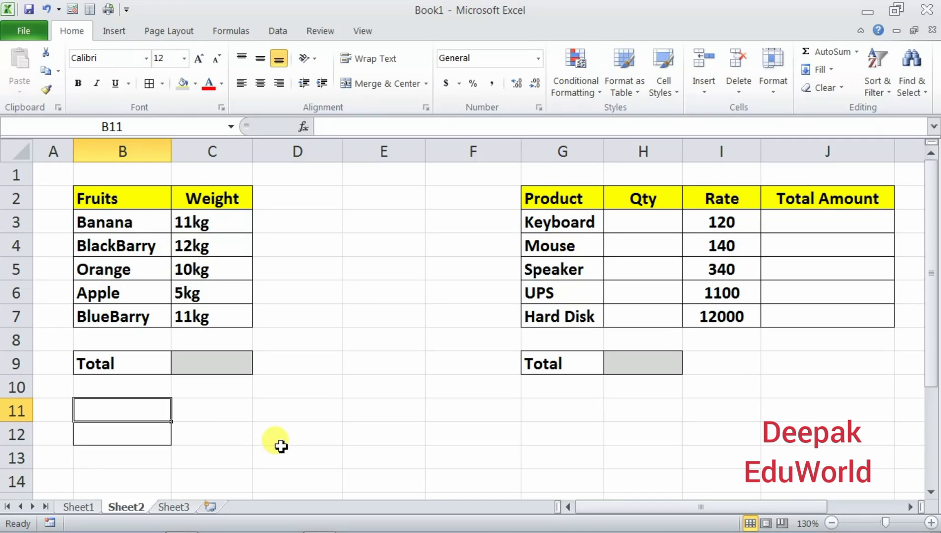
type("11")
key("Return")
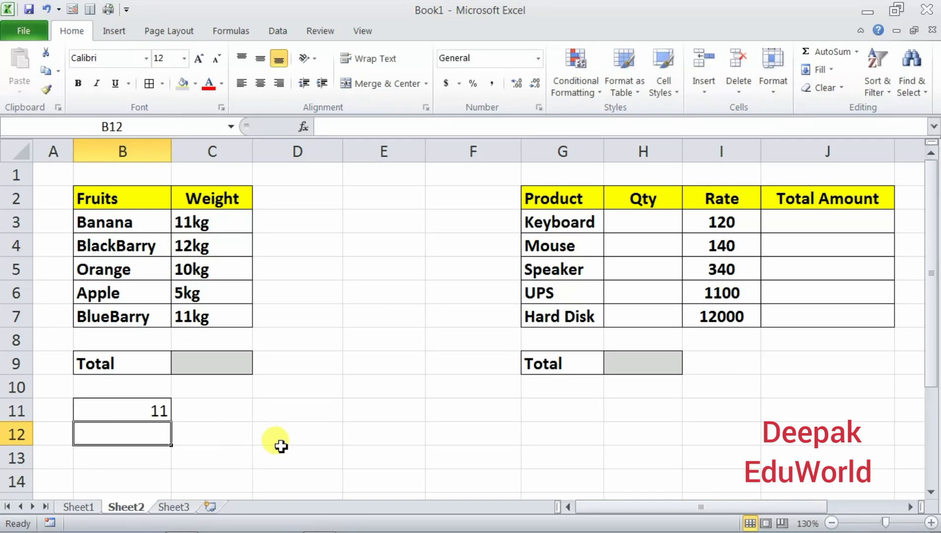
left_click(279, 444)
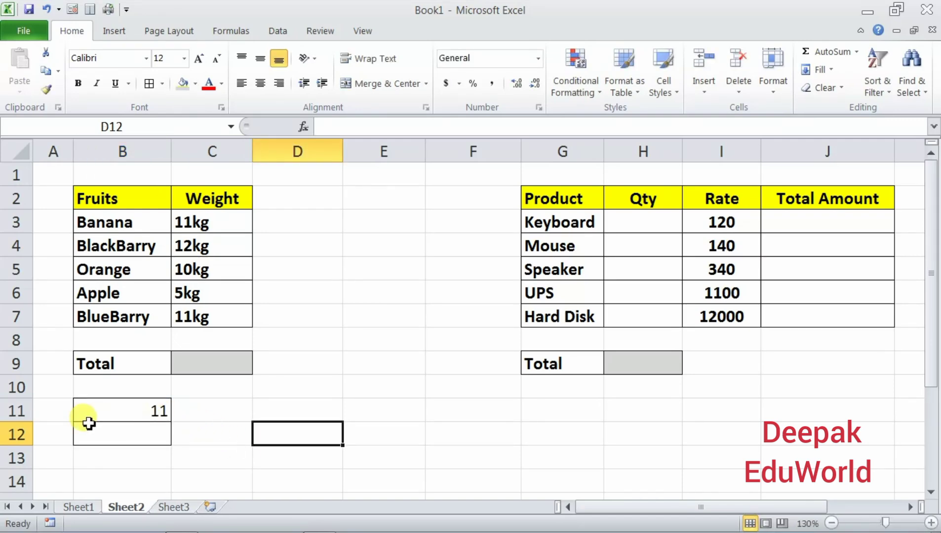
left_click(130, 434)
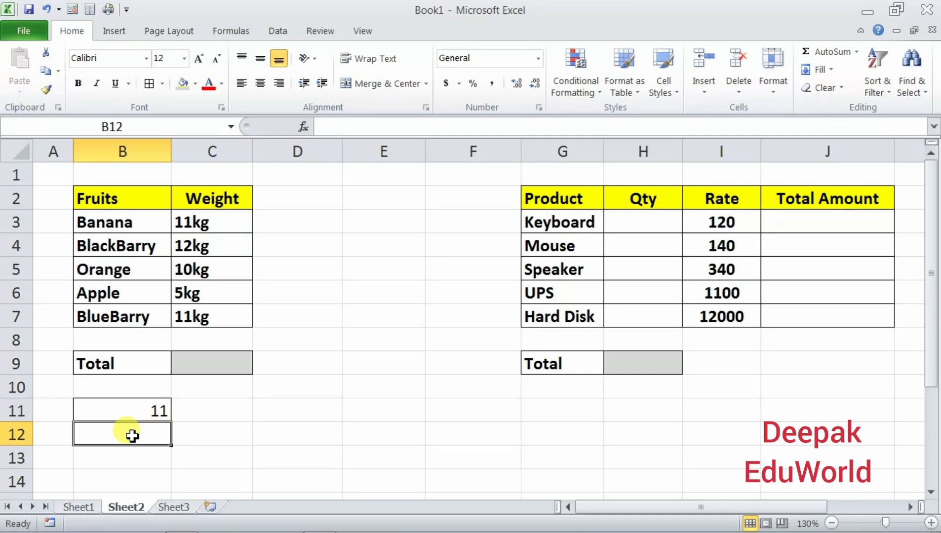
type("11kg")
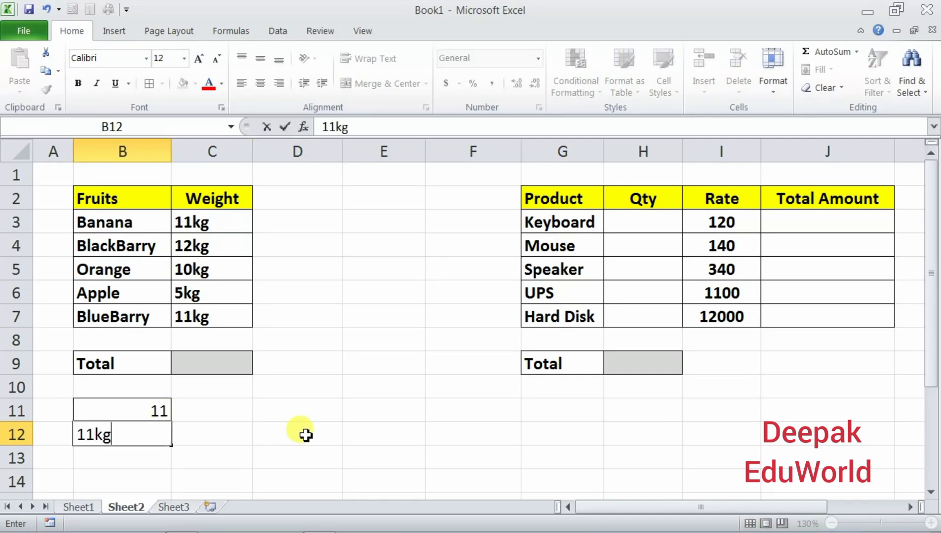
left_click(305, 435)
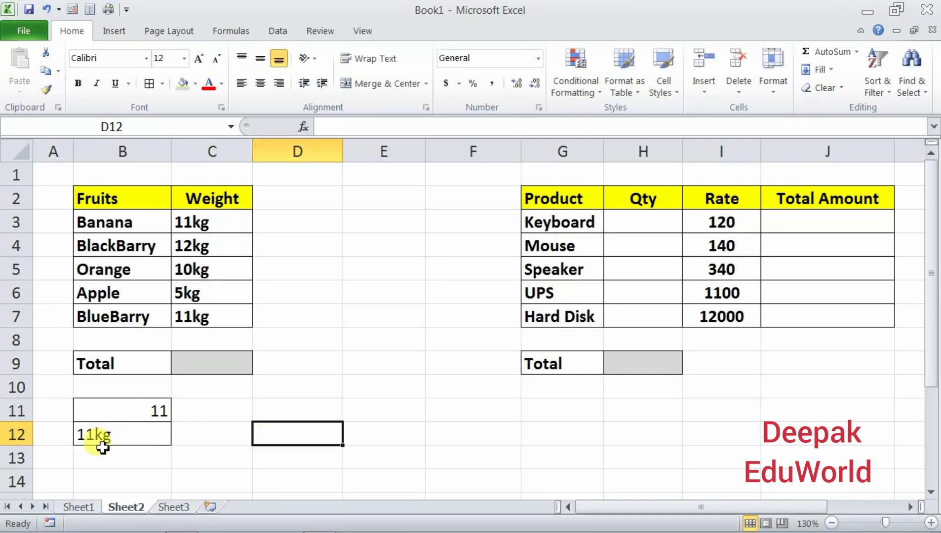
left_click(142, 444)
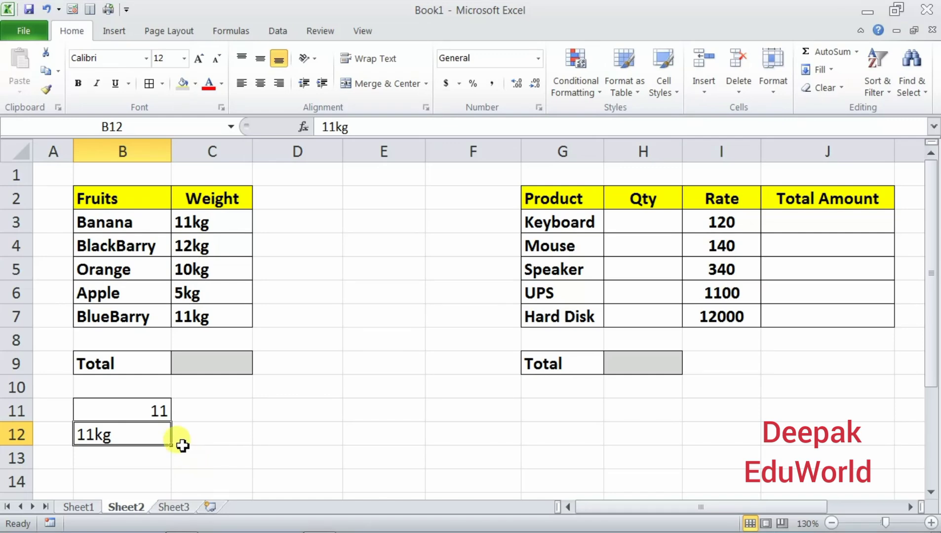
left_click(142, 408)
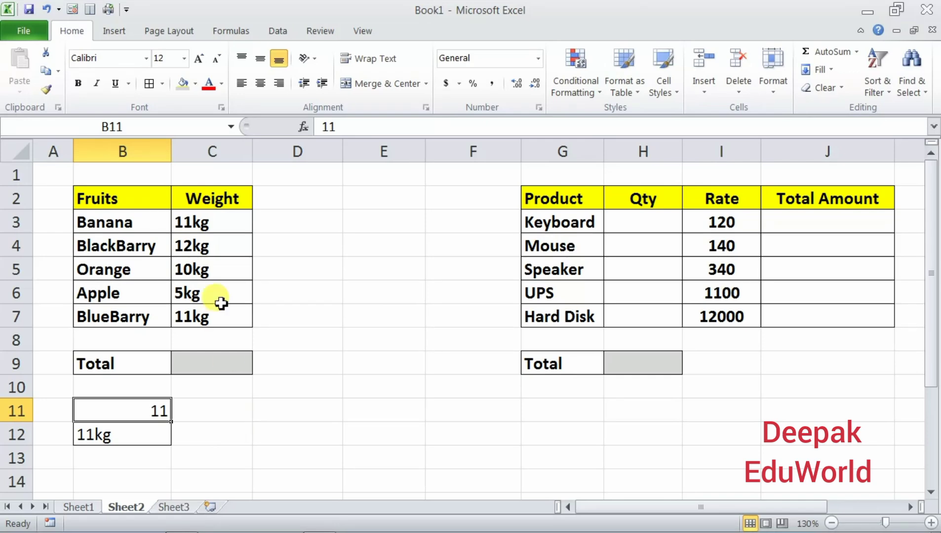
left_click(212, 250)
left_click(219, 226)
left_click_drag(219, 226, 210, 311)
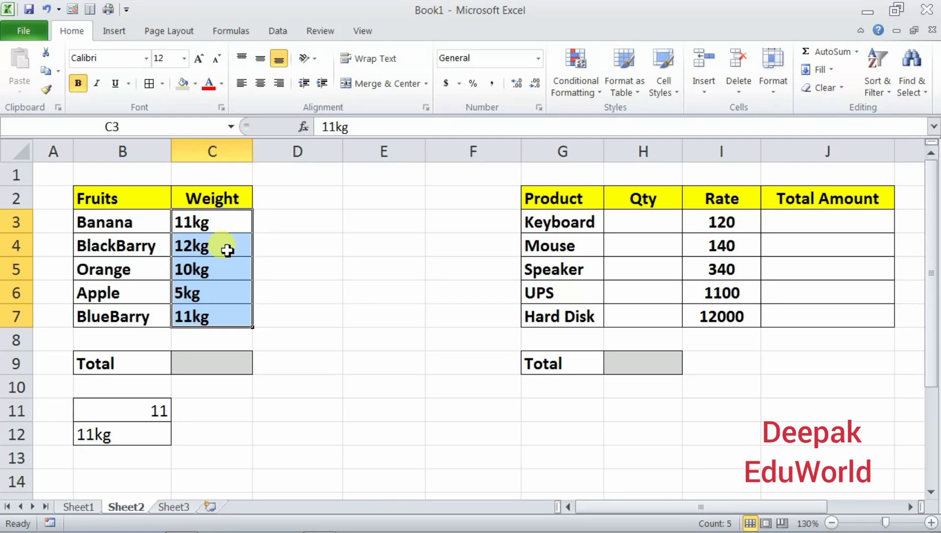
left_click(226, 247)
Step: Select cell D3 next to Banana's weight to begin a formula
left_click(220, 229)
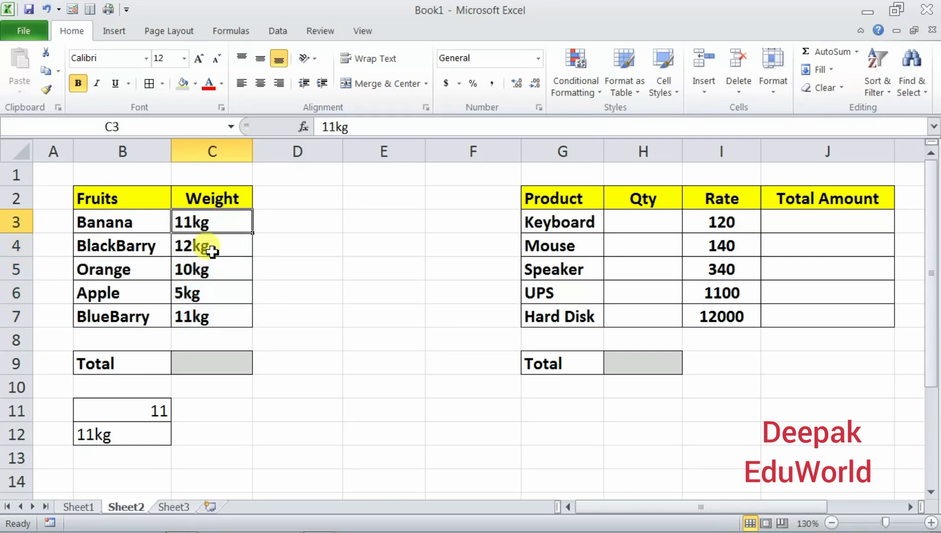
left_click(206, 268)
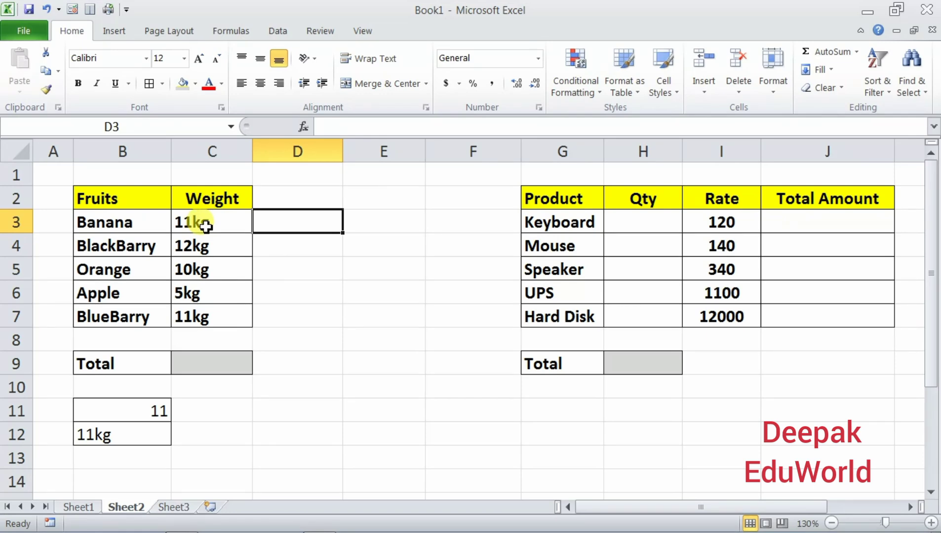
Step: Enter =SUBSTITUTE(C3,"kg","") in D3 so Banana's weight shows as 11
type("=")
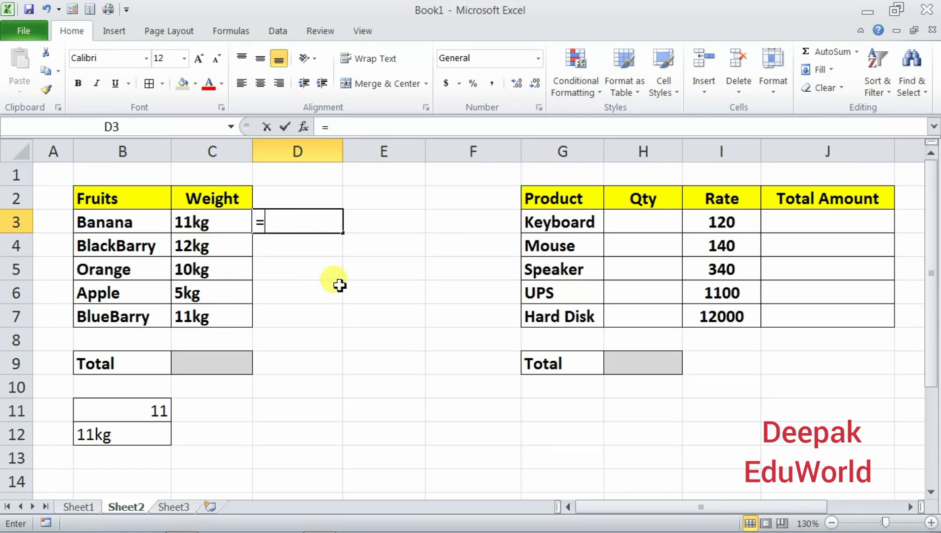
type("s")
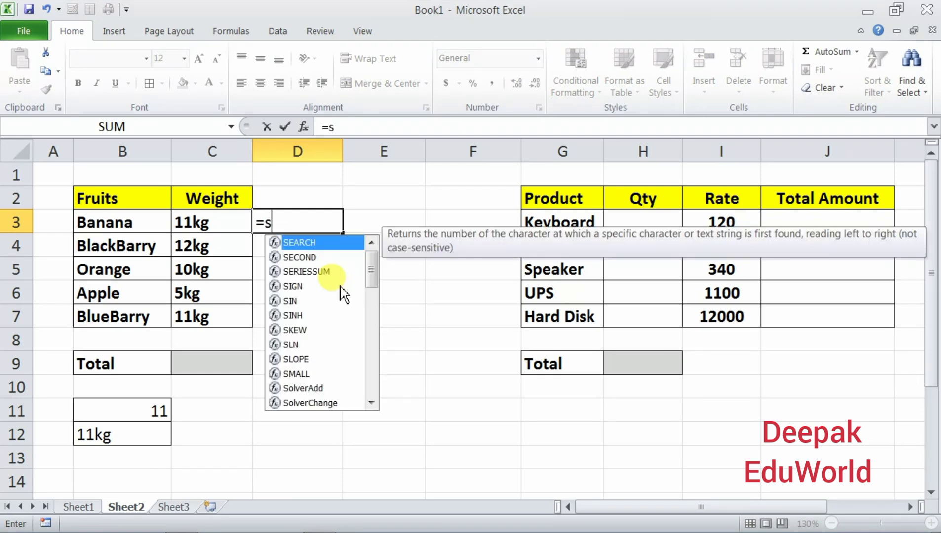
type("ubs")
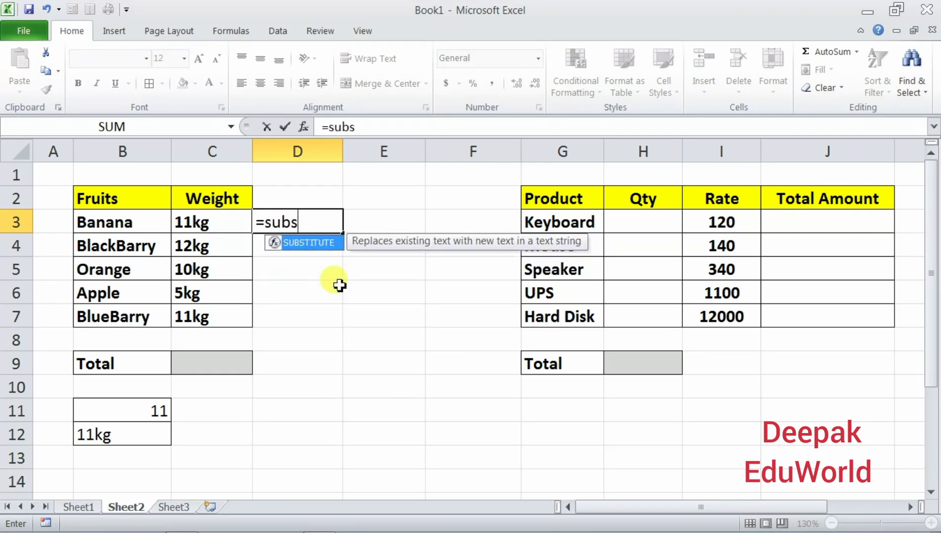
key("Tab")
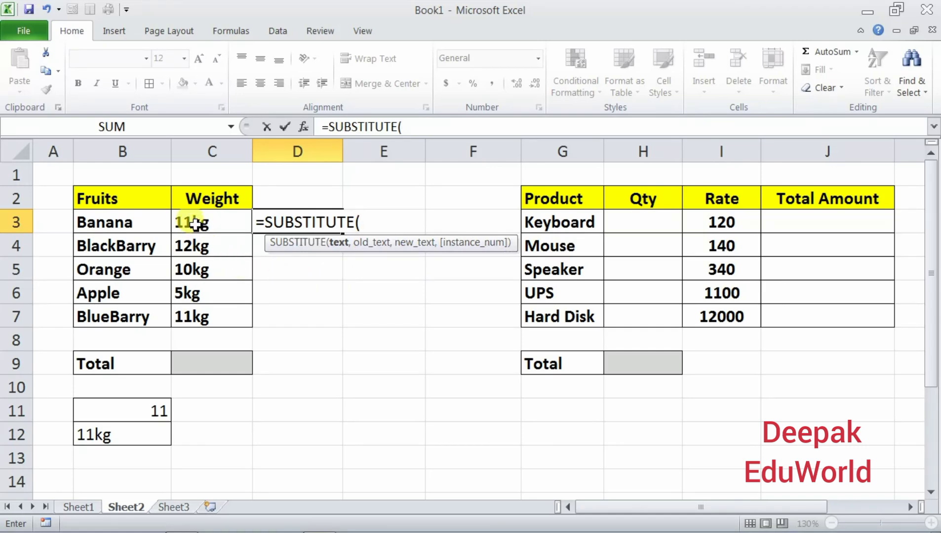
left_click(196, 223)
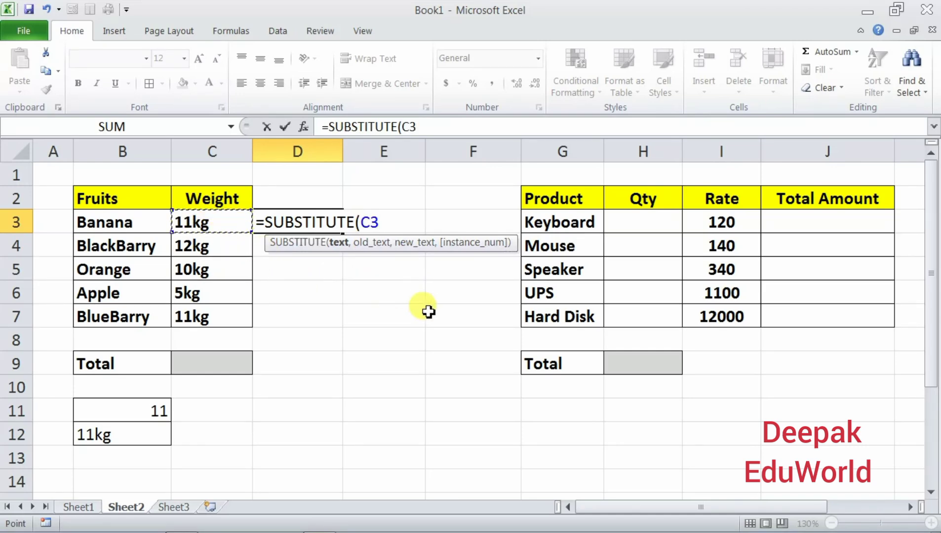
type(",")
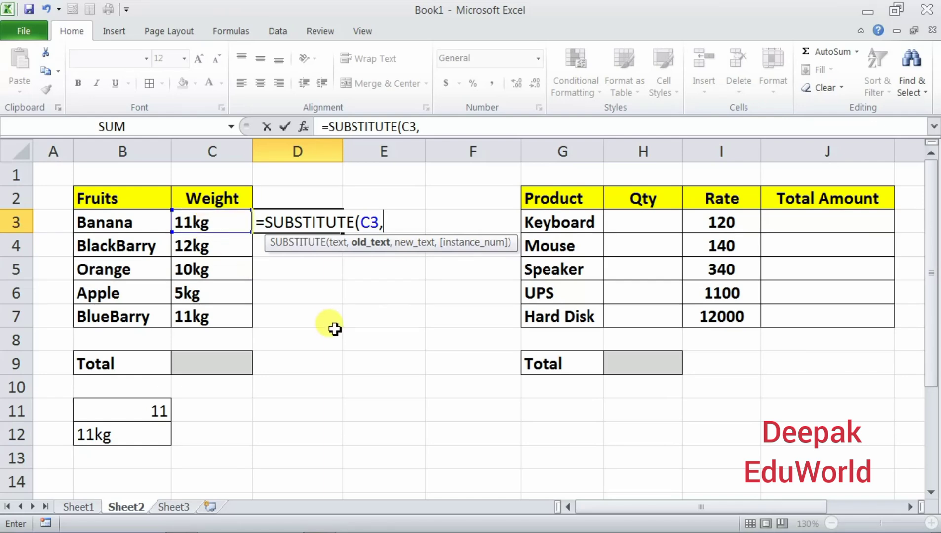
type("\"")
type("kg")
type("\",")
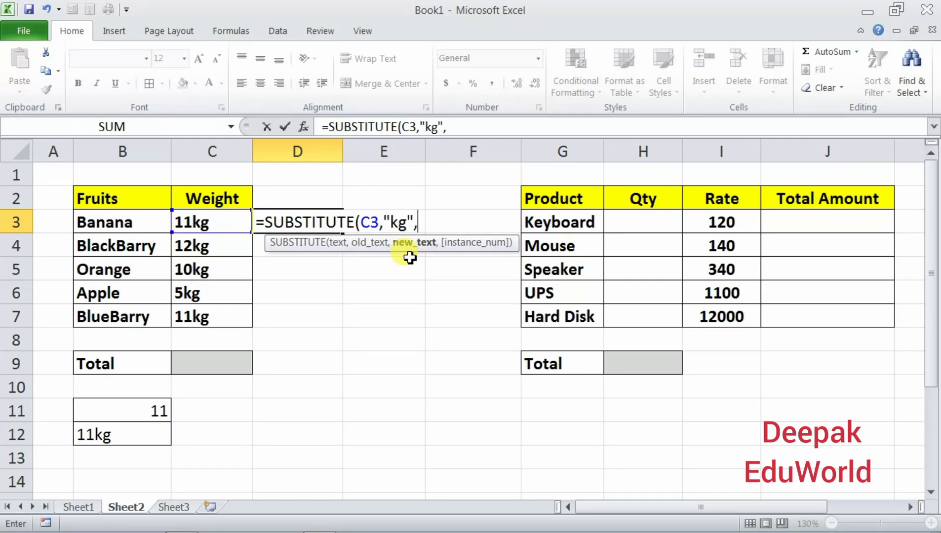
type("\"\"")
type(")")
key("Return")
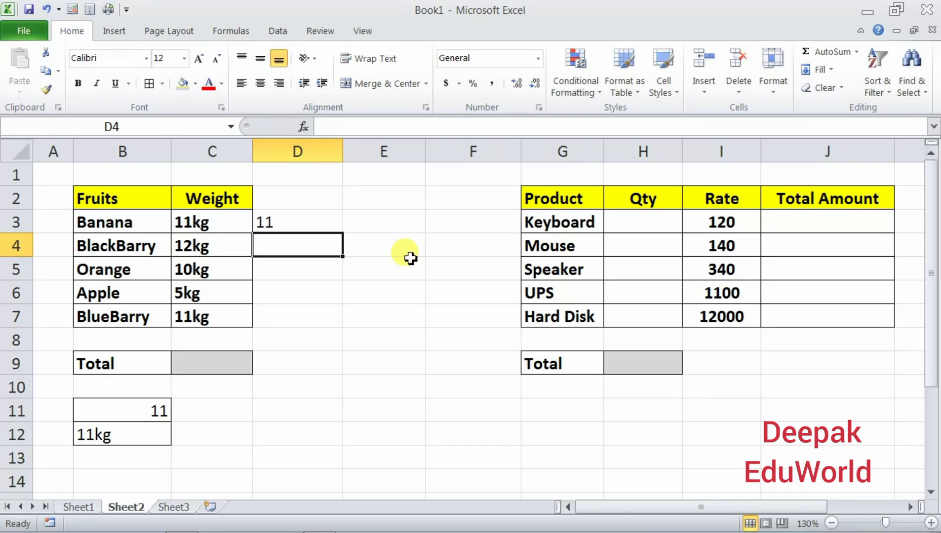
Step: Fill the D3 SUBSTITUTE formula down to D7, giving 11, 12, 10, 5 and 11
left_click(296, 227)
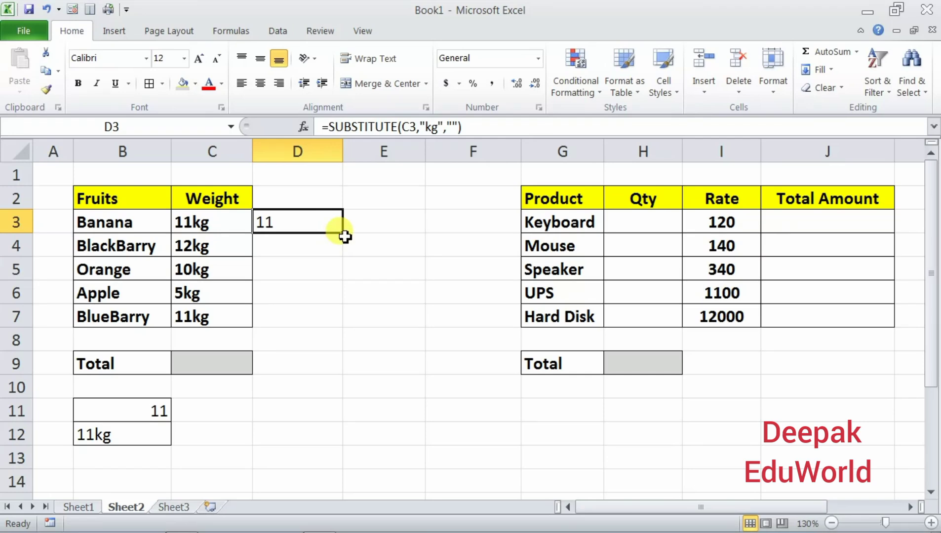
left_click_drag(343, 232, 343, 328)
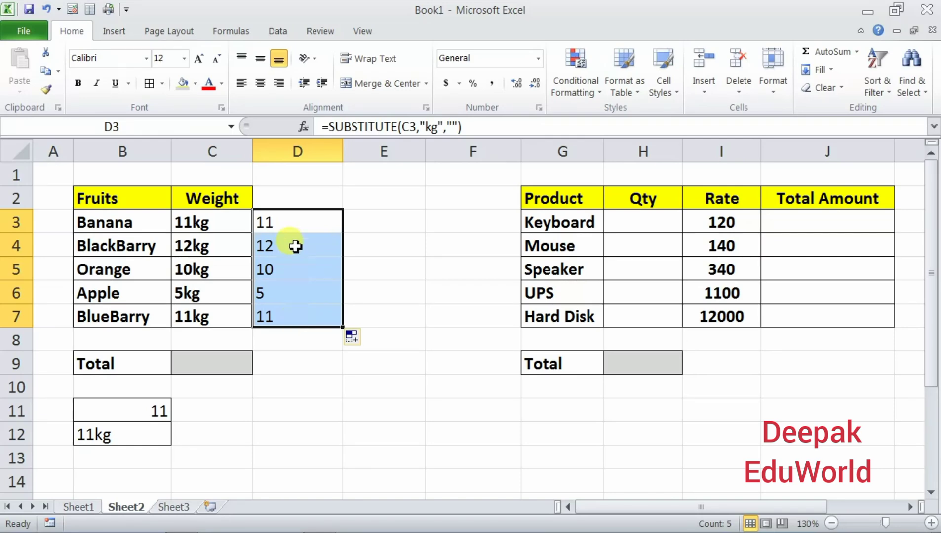
Step: Change D3 to =SUBSTITUTE(C3,"kg","")+0 and fill it down to D7
double_click(285, 225)
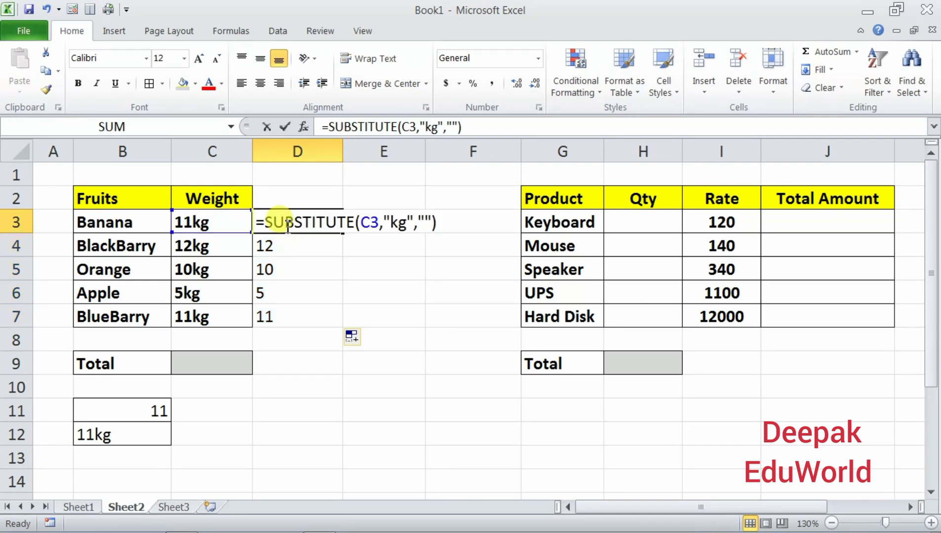
left_click(440, 223)
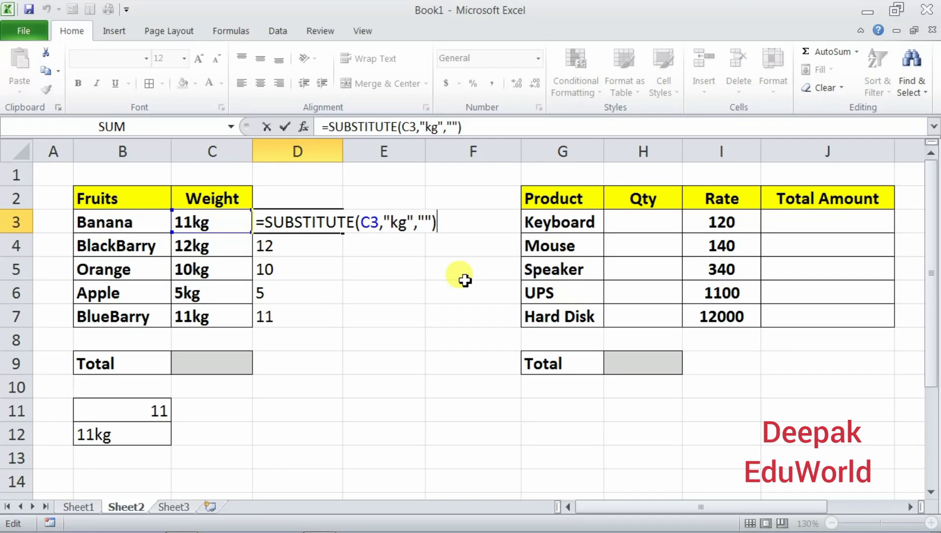
type(")")
key("BackSpace")
type("+0")
key("Return")
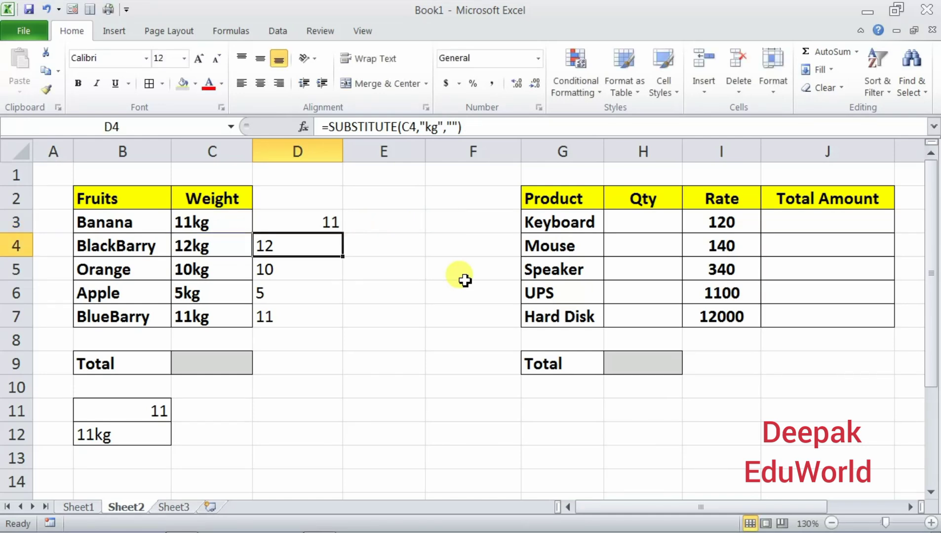
left_click(329, 221)
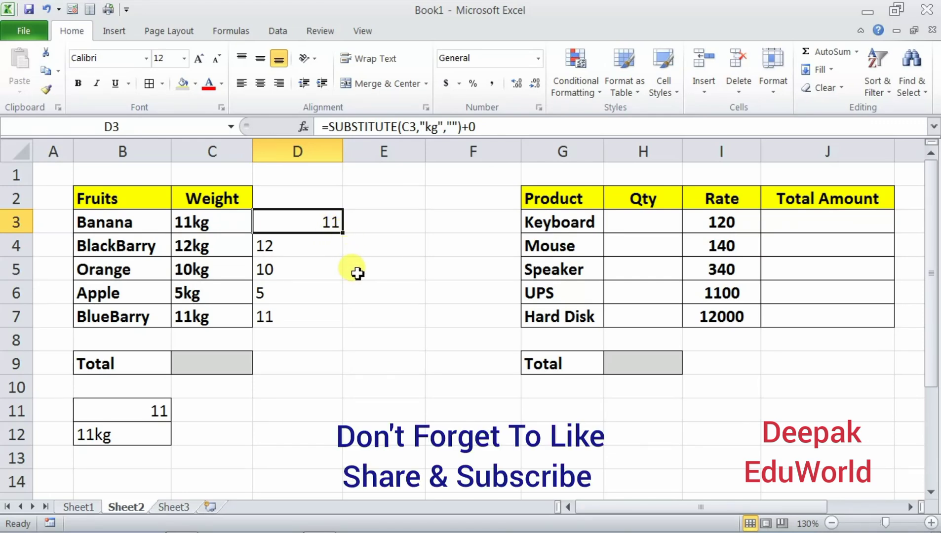
left_click_drag(342, 232, 333, 332)
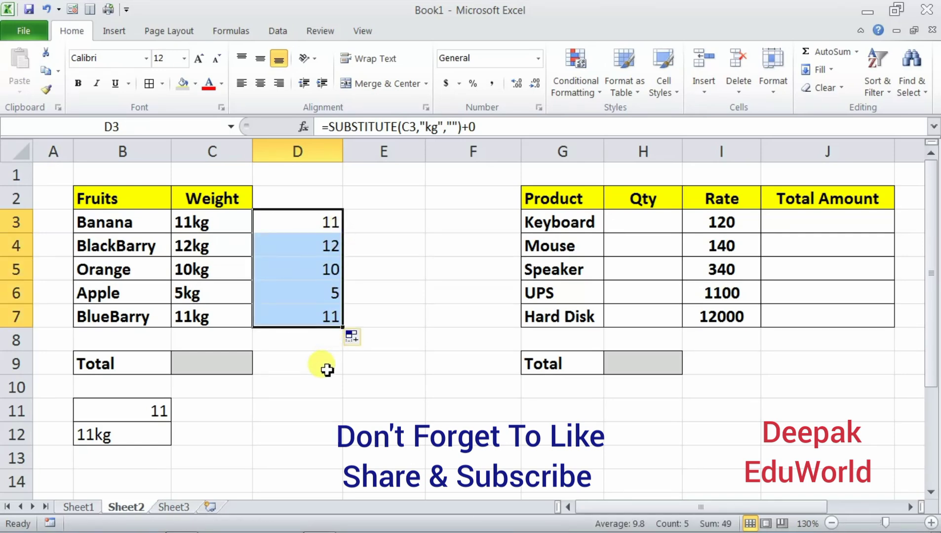
Step: Enter =SUM(D3:D7) in D10 to total the fruit weights to 49
left_click(316, 395)
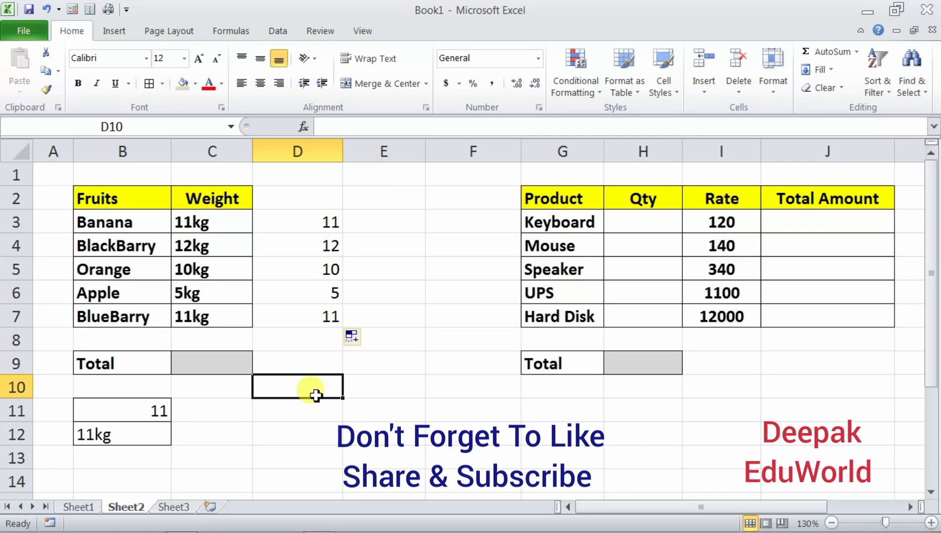
type("=su")
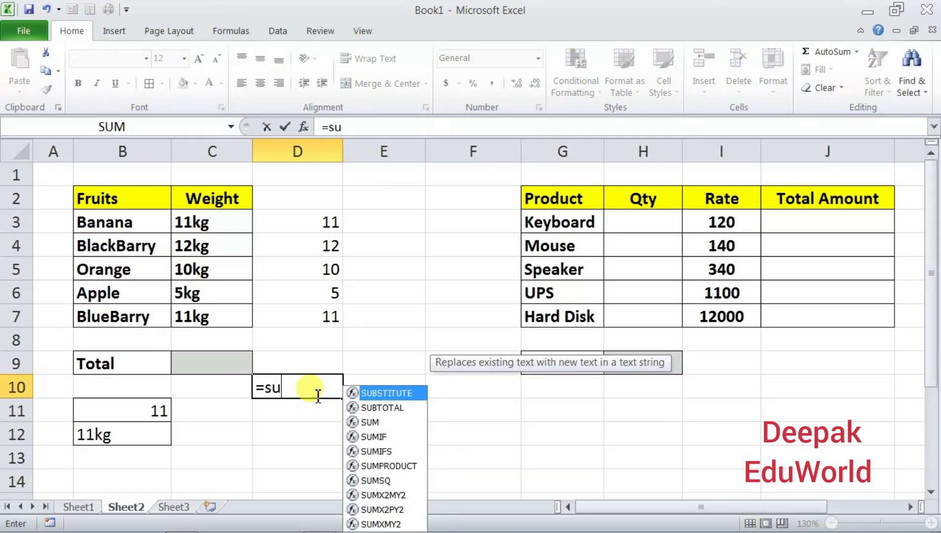
type("m(")
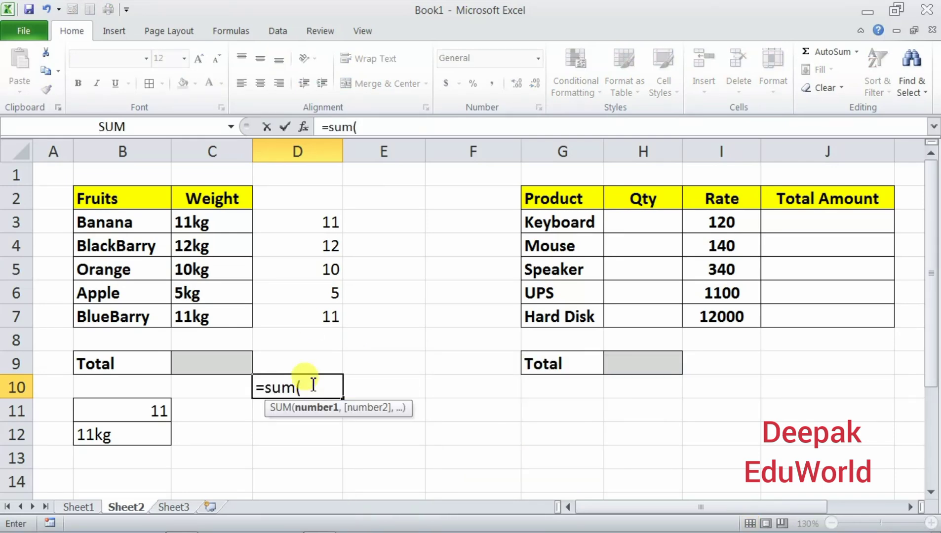
left_click_drag(299, 222, 306, 314)
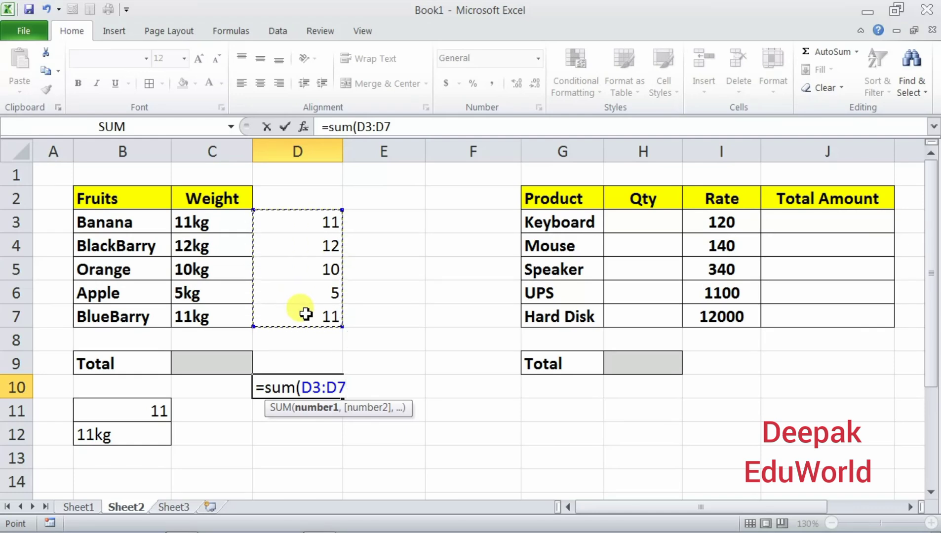
key("Return")
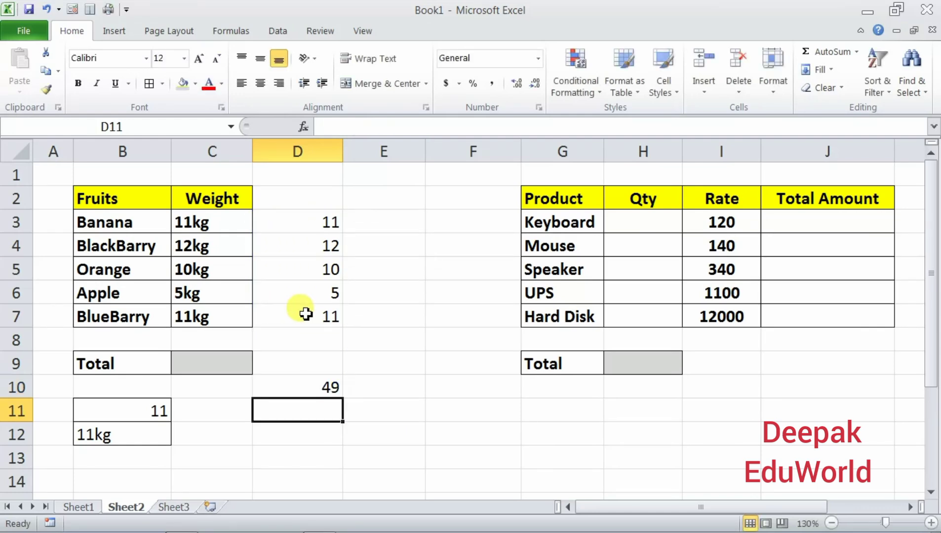
left_click(314, 393)
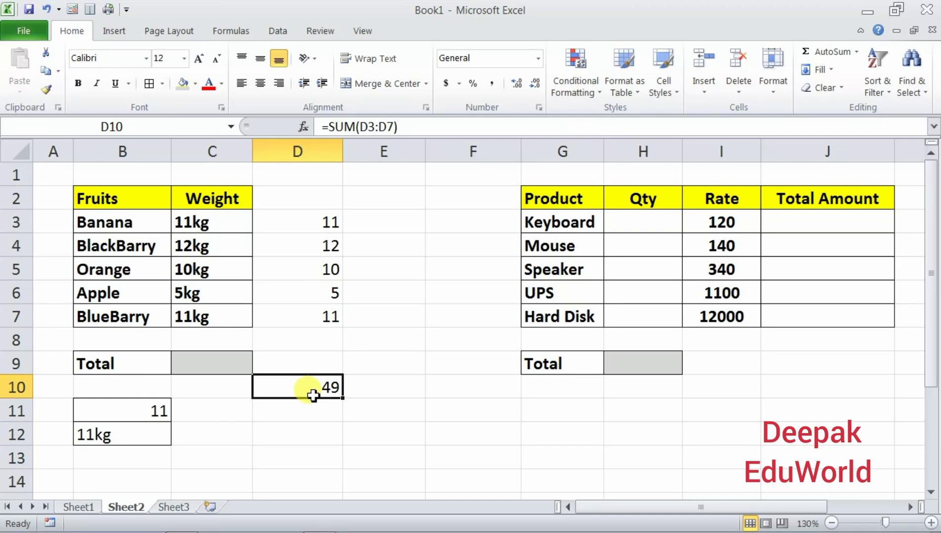
left_click_drag(311, 222, 303, 310)
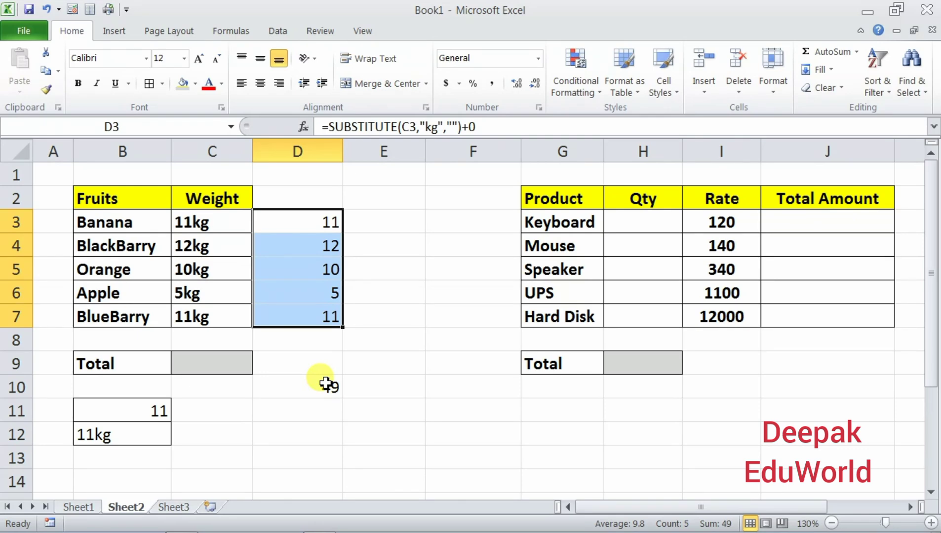
left_click(205, 372)
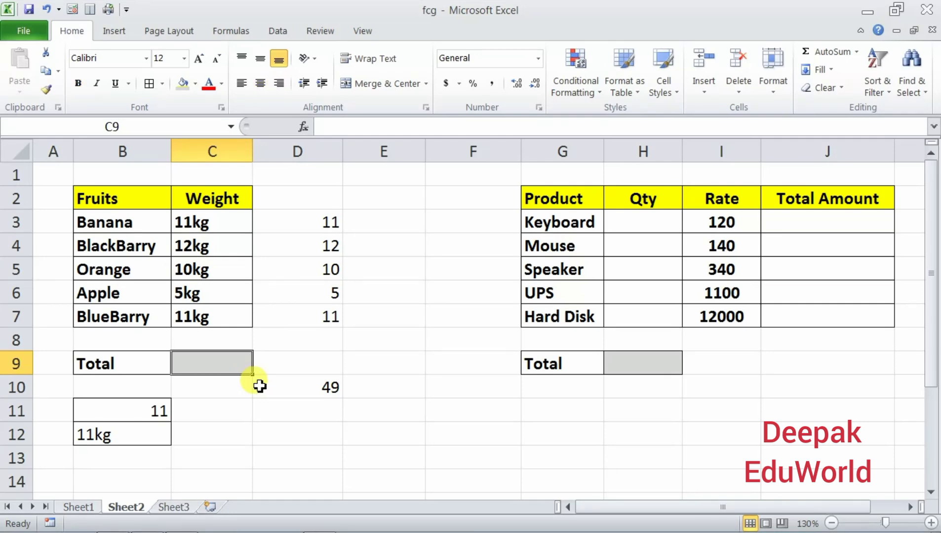
Step: Type =SUBSTITUTE(C3:C7,"kg","") into C9 without committing it yet
type("=su")
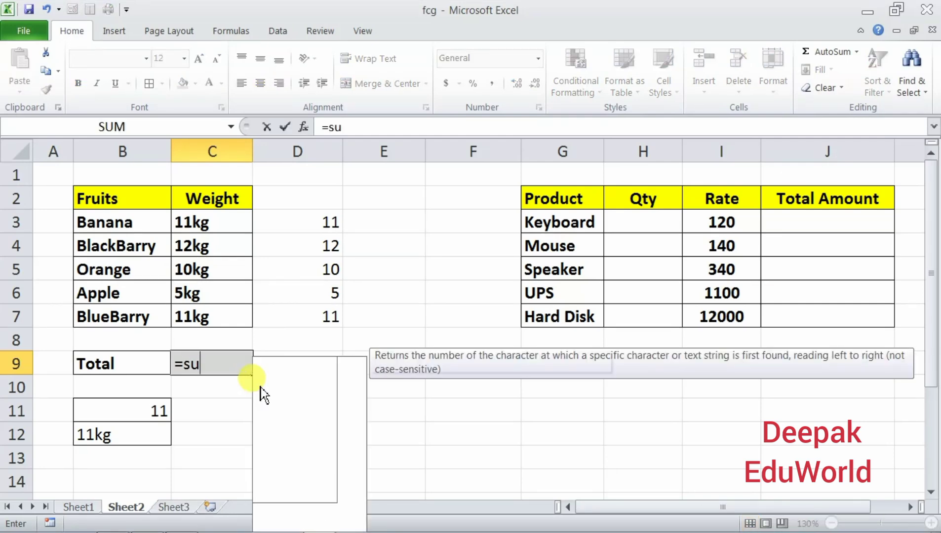
type("bs")
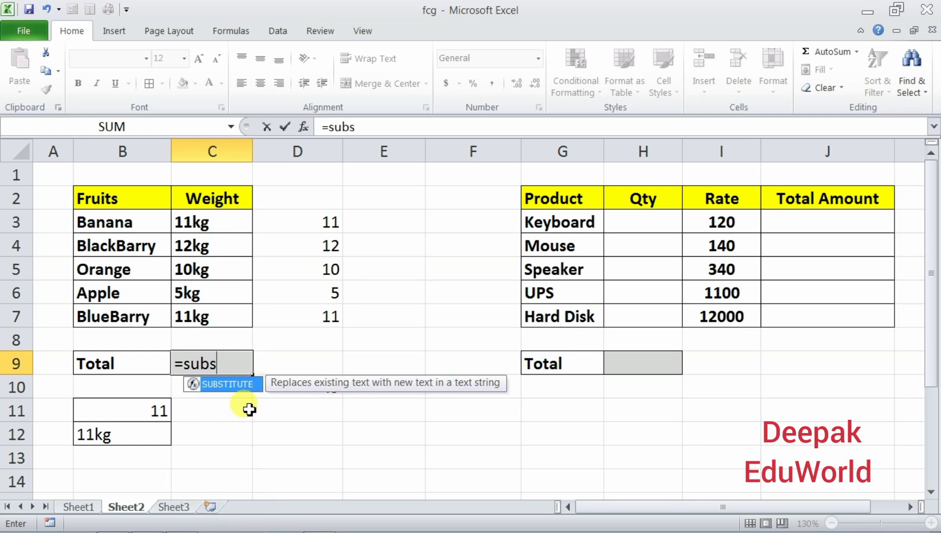
key("Tab")
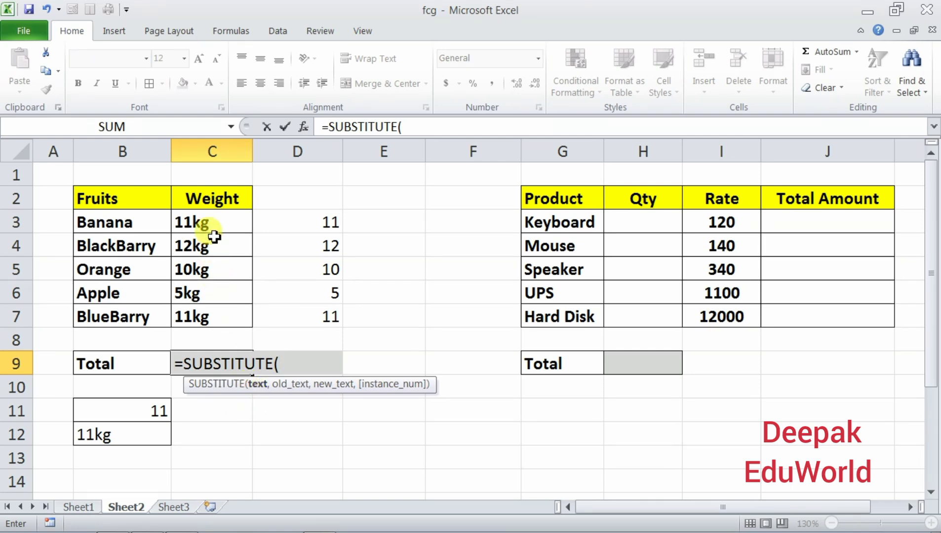
left_click_drag(215, 224, 211, 316)
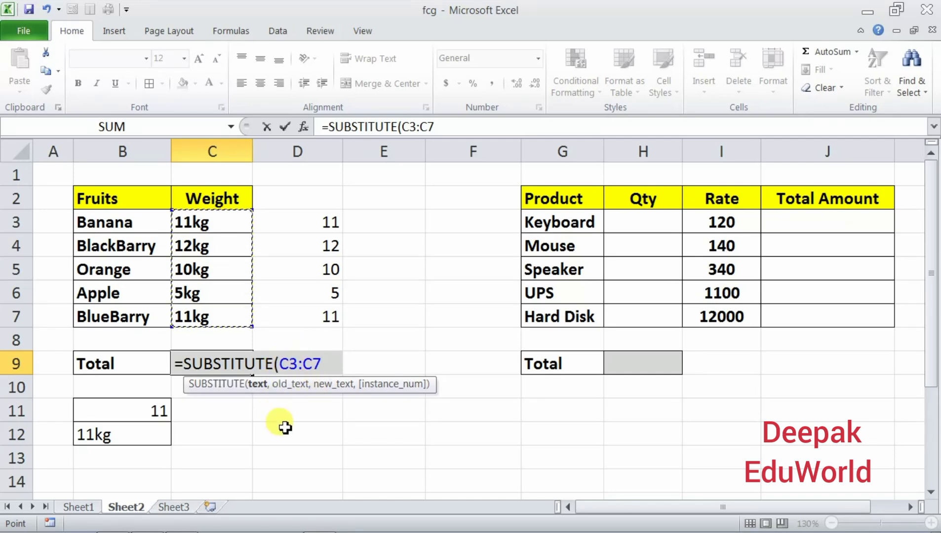
type(",")
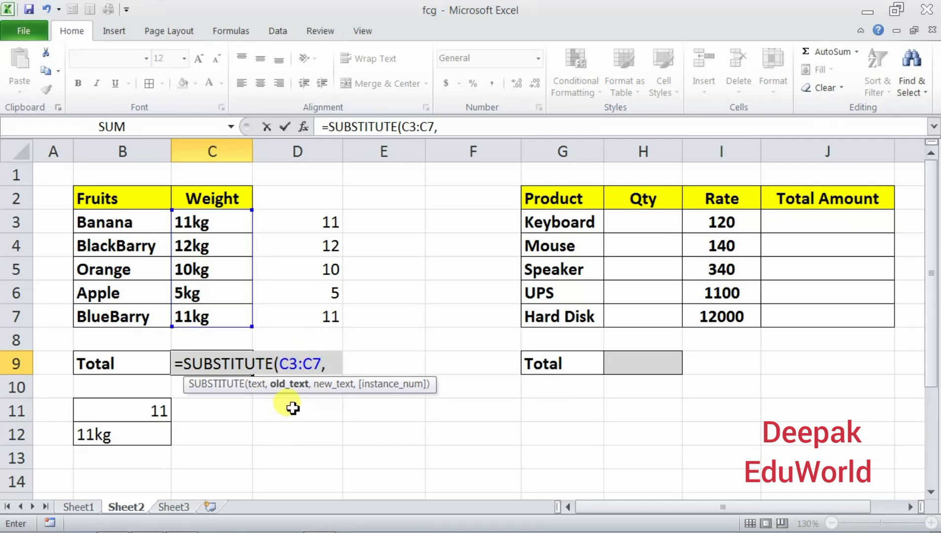
type("\"")
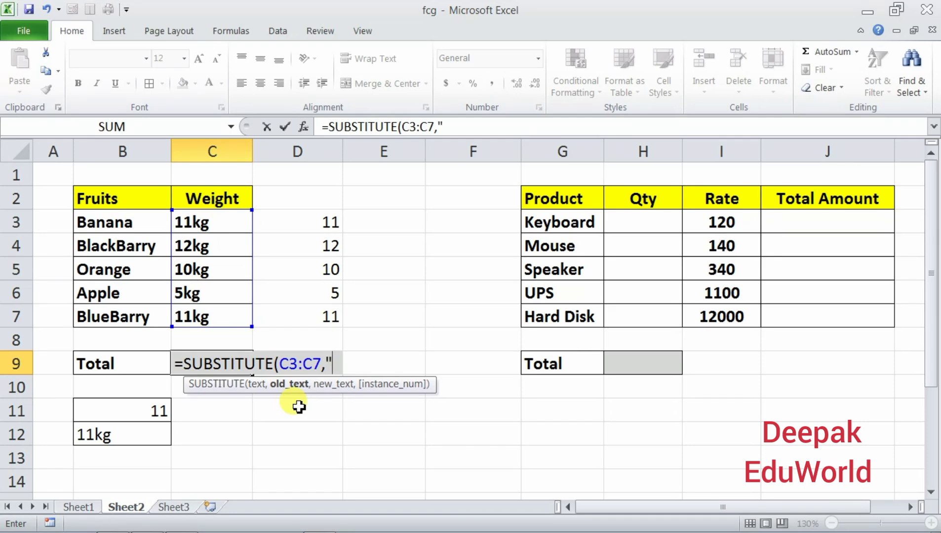
type("kg")
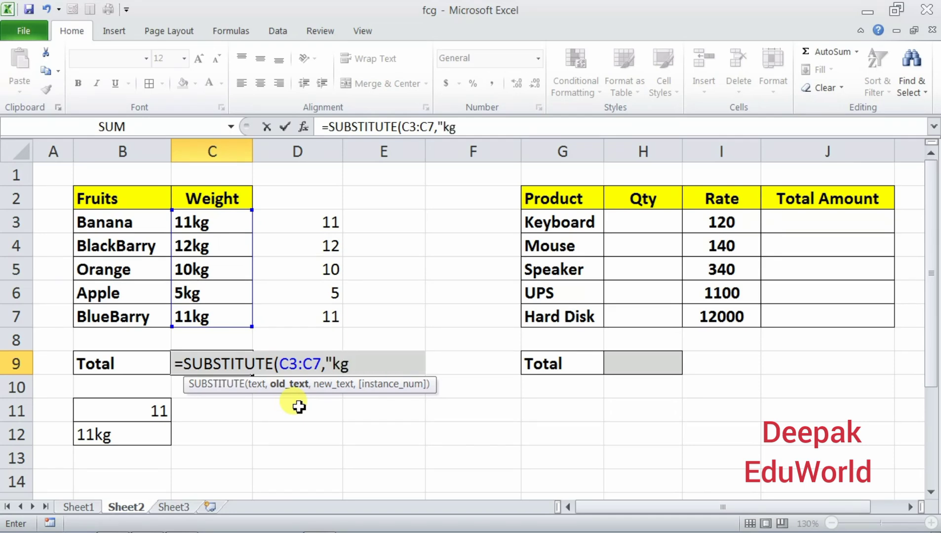
type("\",")
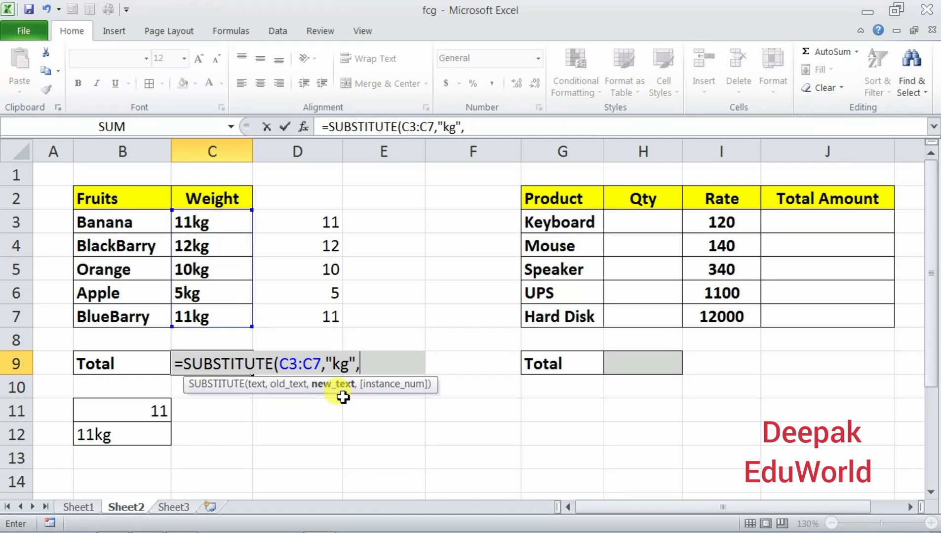
type("\"\"")
type(")")
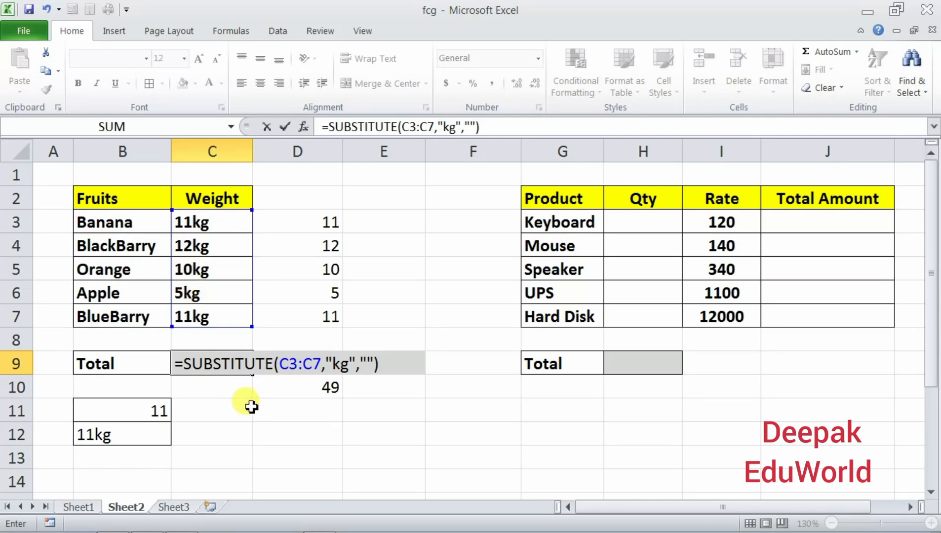
Step: Commit C9's SUBSTITUTE formula as an array formula, appending +0 to make the weights numeric
key("ctrl+shift+Return")
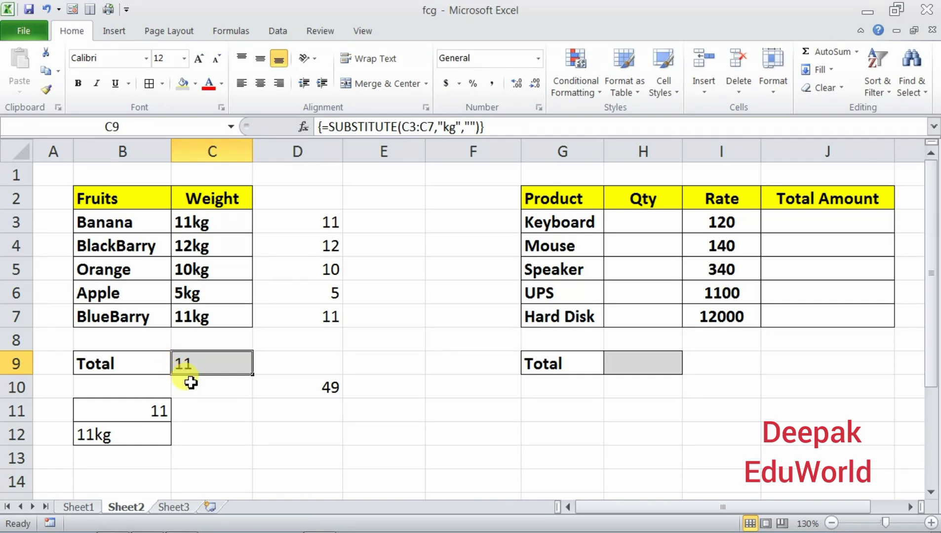
double_click(212, 366)
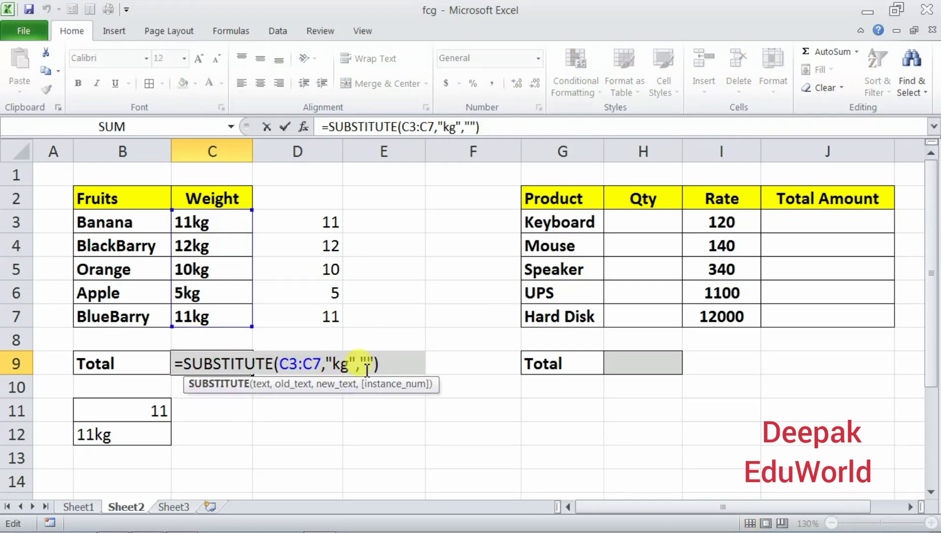
left_click(390, 365)
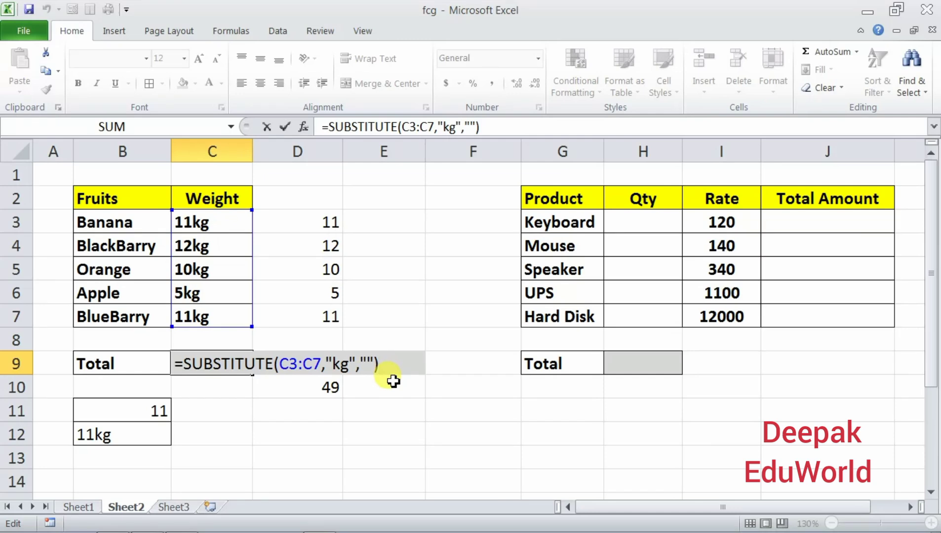
type("+0")
key("ctrl+shift+Return")
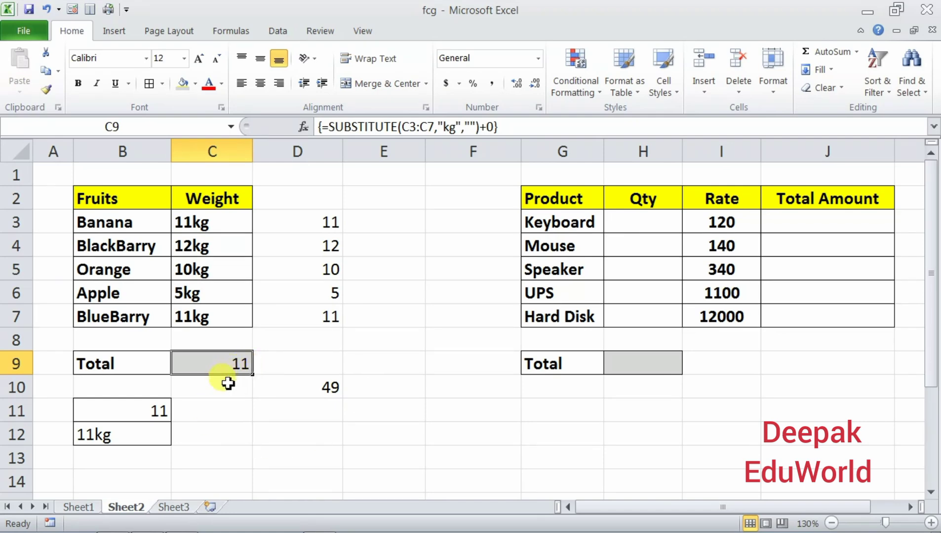
Step: Wrap C9's formula in SUM and enter it as an array formula totalling 49
double_click(219, 365)
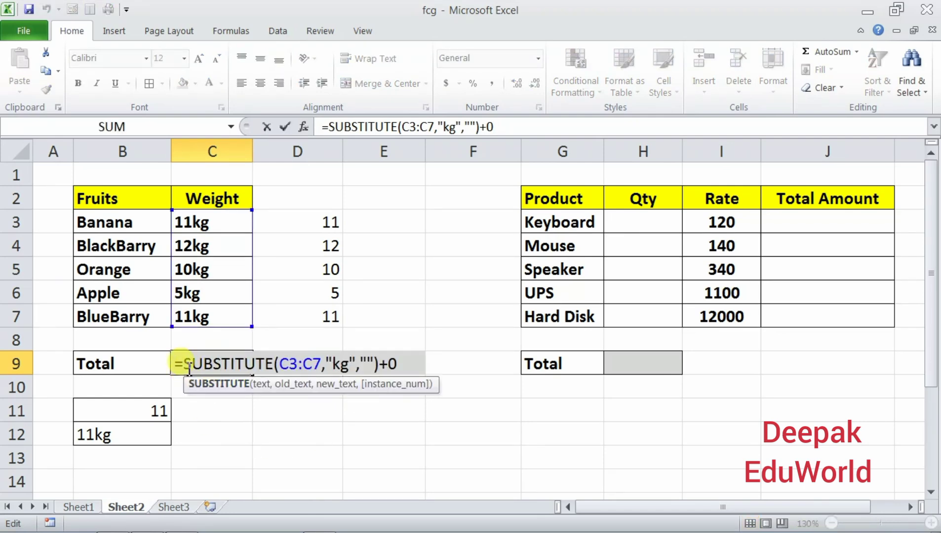
key("Home")
key("Right")
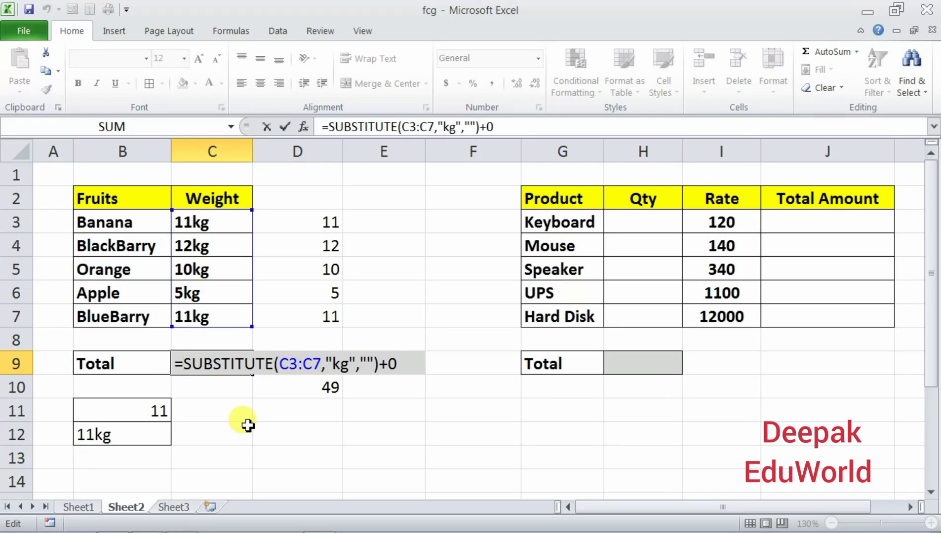
type("su")
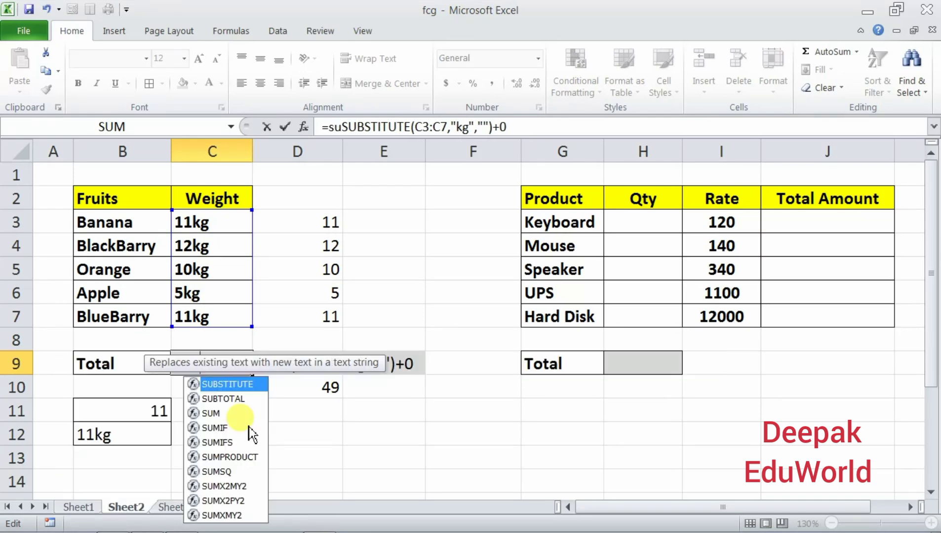
type("m(")
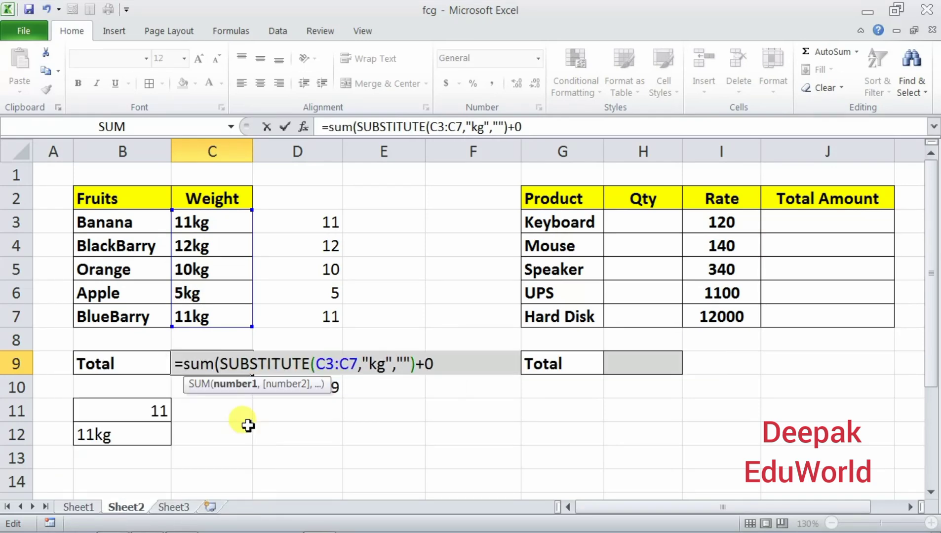
double_click(450, 365)
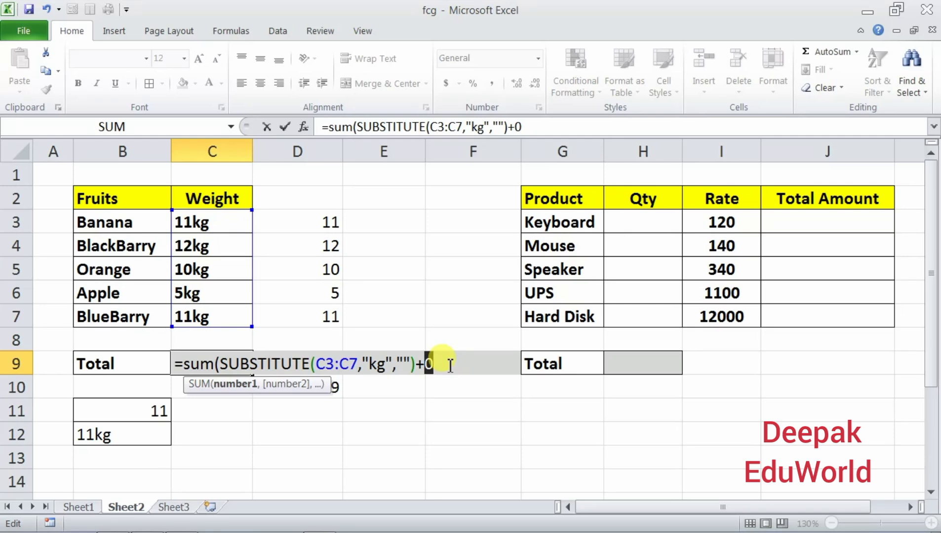
left_click(450, 365)
type(")")
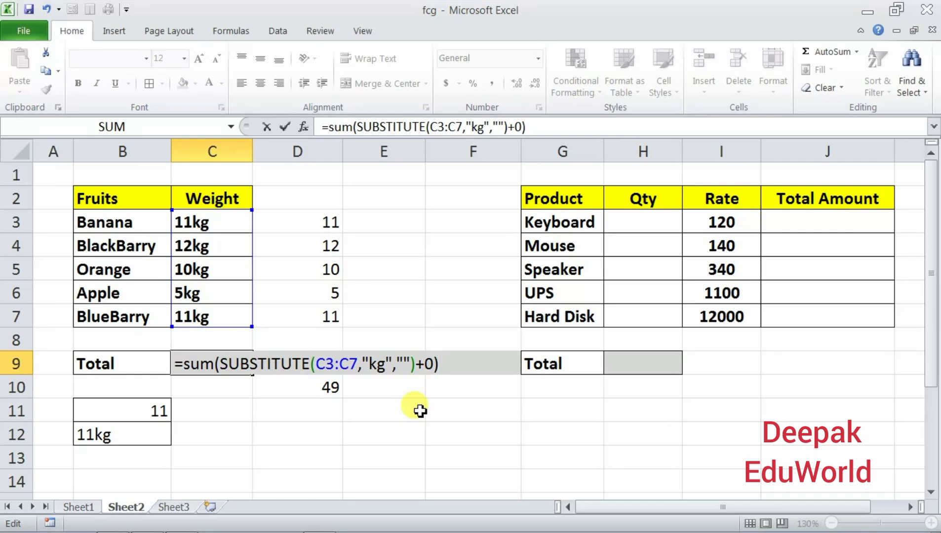
key("ctrl+shift+Return")
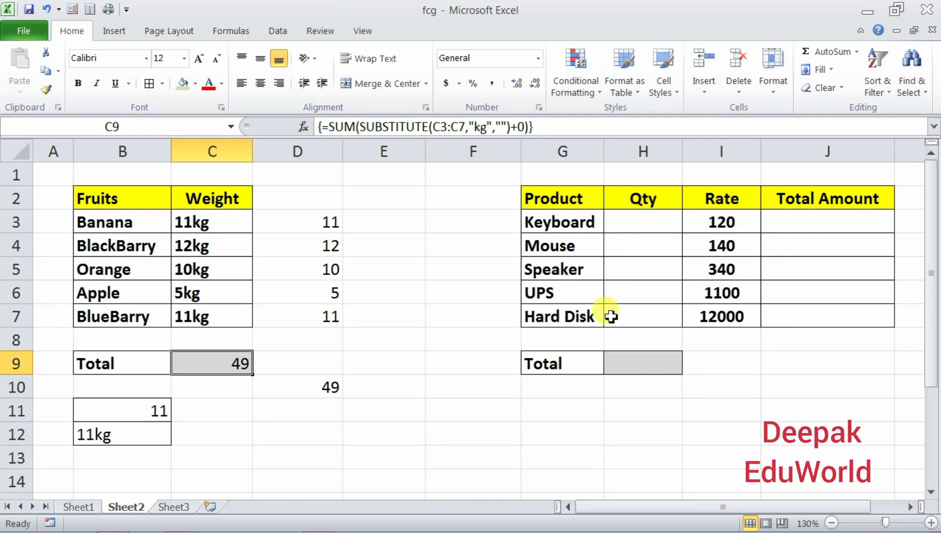
Step: Enter quantities 12 and 21 for Keyboard and Mouse in H3:H4
left_click(641, 226)
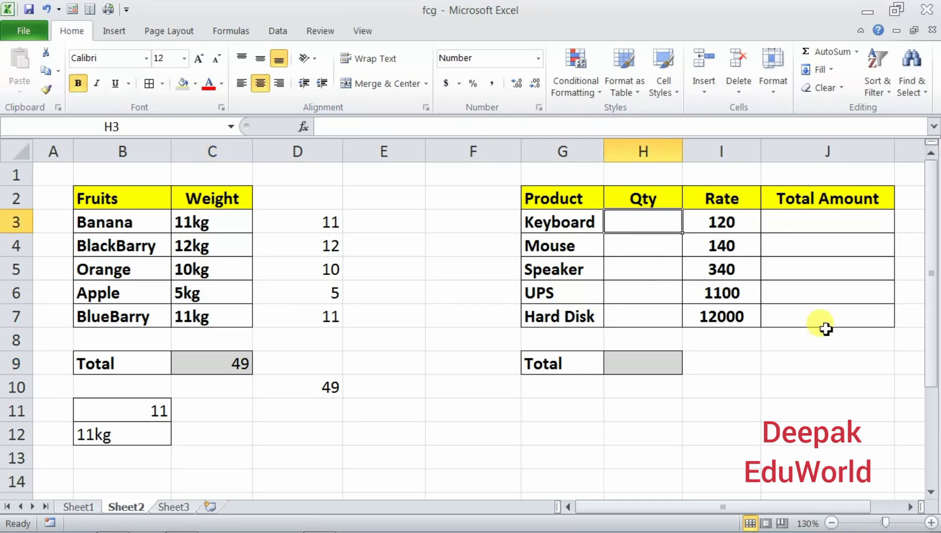
type("12")
key("Return")
type("21")
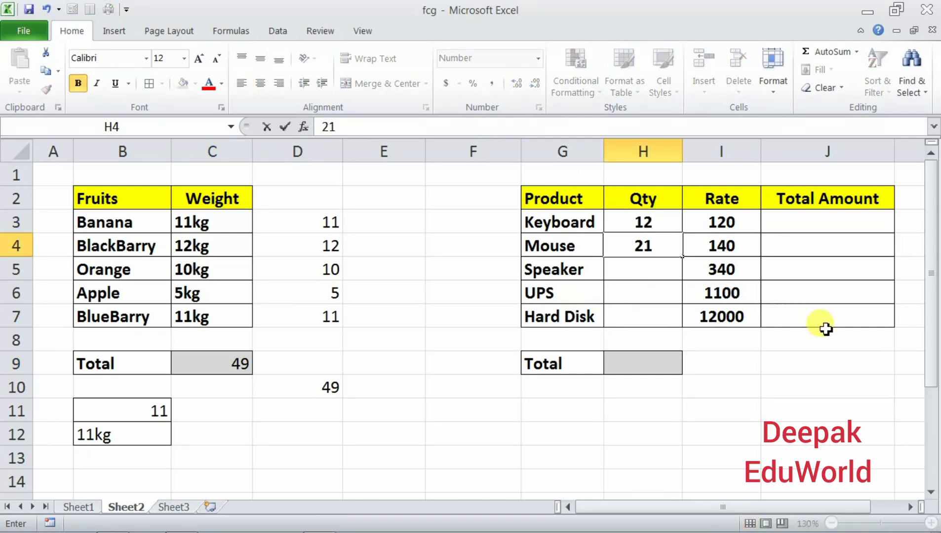
key("Return")
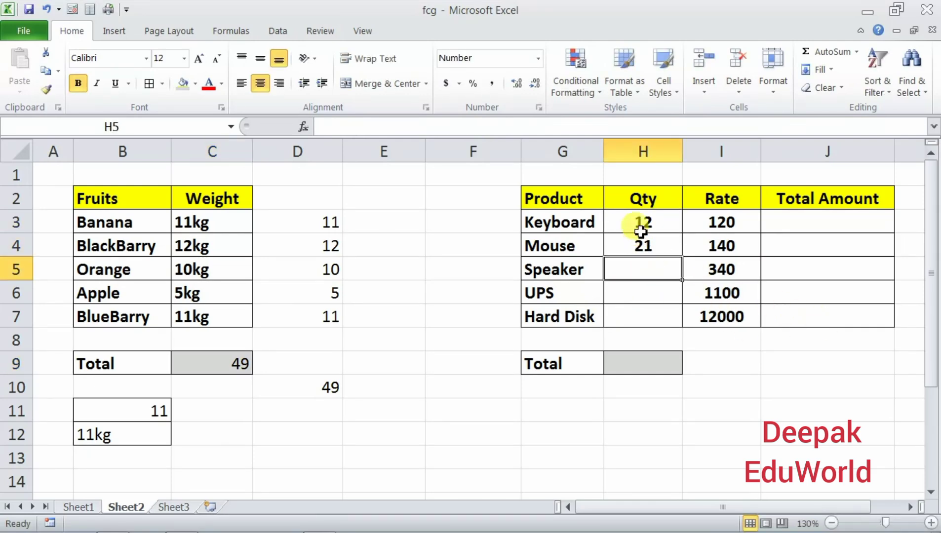
Step: Enter 22pcs for Speaker in H5, then clear all contents of H3:H7
left_click_drag(632, 222, 622, 315)
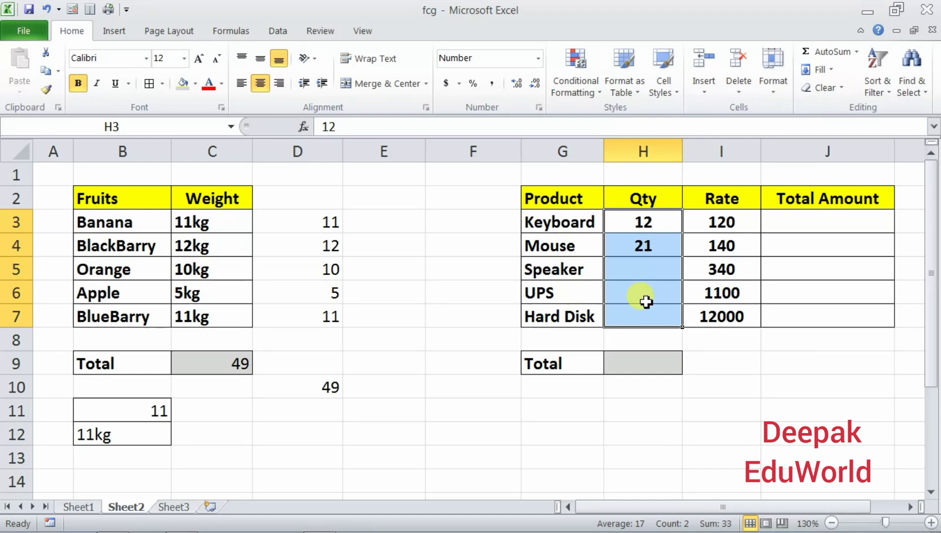
left_click(628, 274)
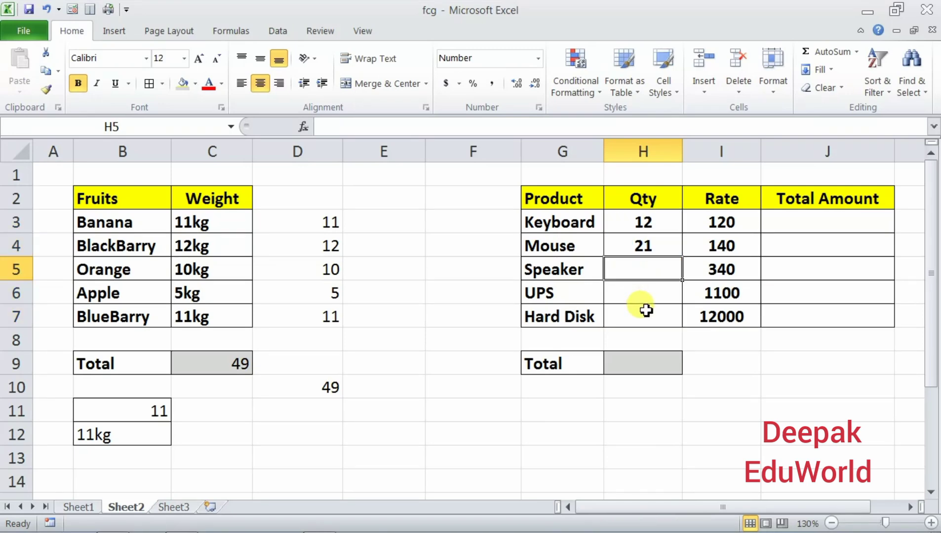
type("22pcs")
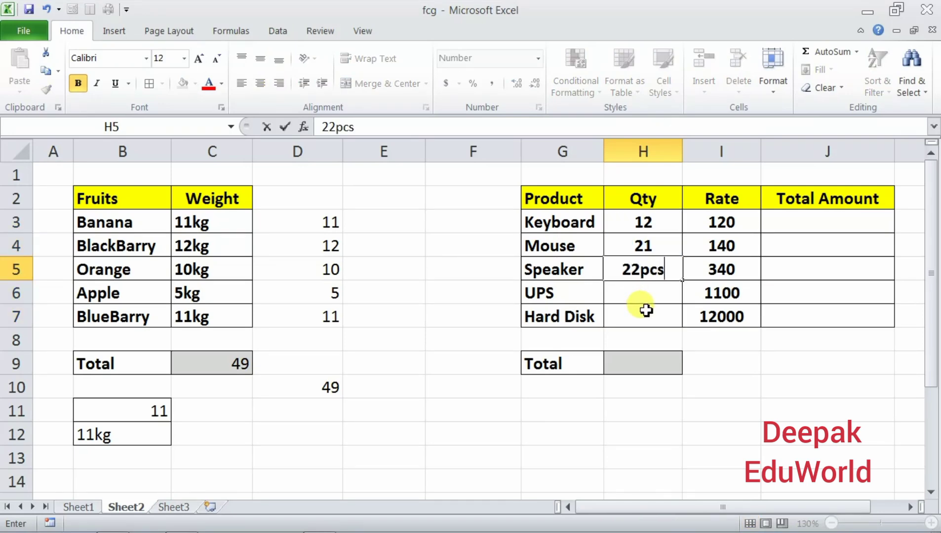
left_click(647, 310)
left_click_drag(643, 220, 634, 308)
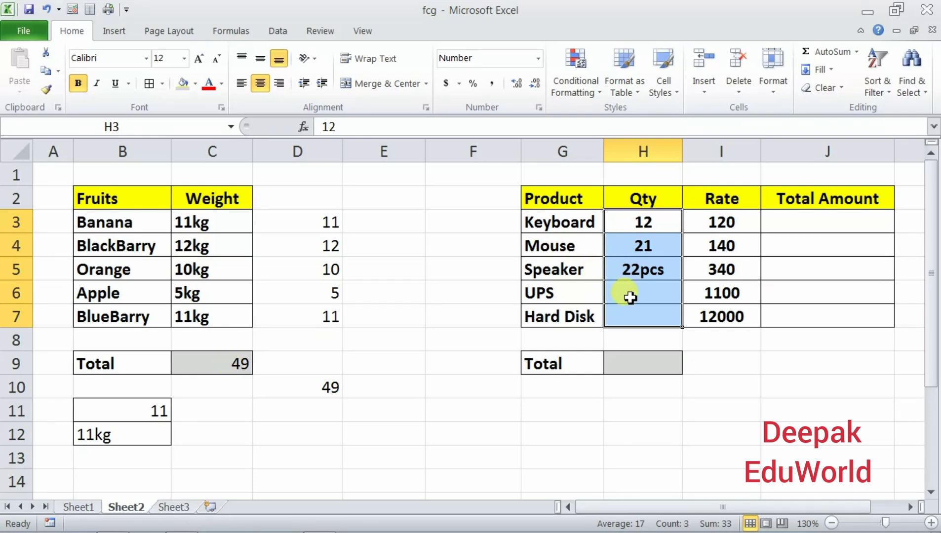
key("Delete")
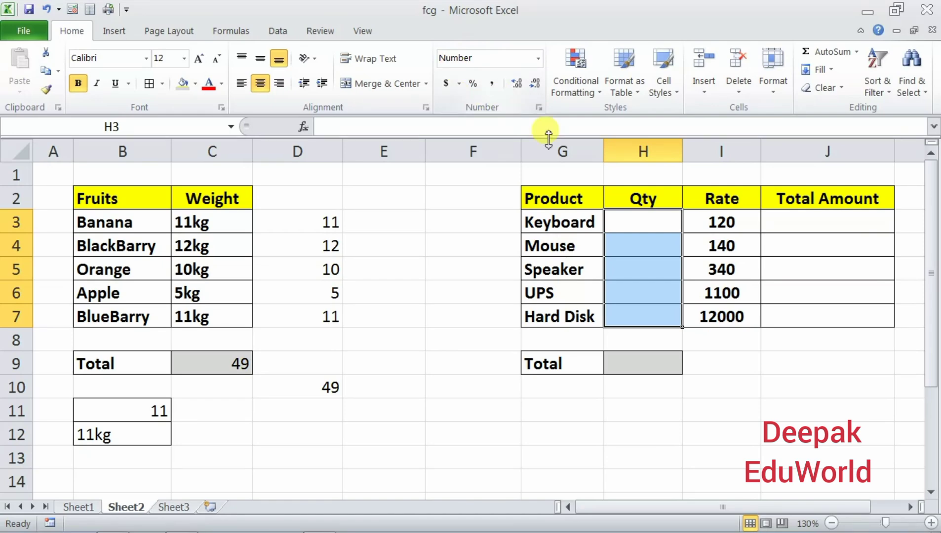
Step: Apply the custom number format 0"pcs" to the Qty cells H3:H7 in Format Cells
left_click(539, 108)
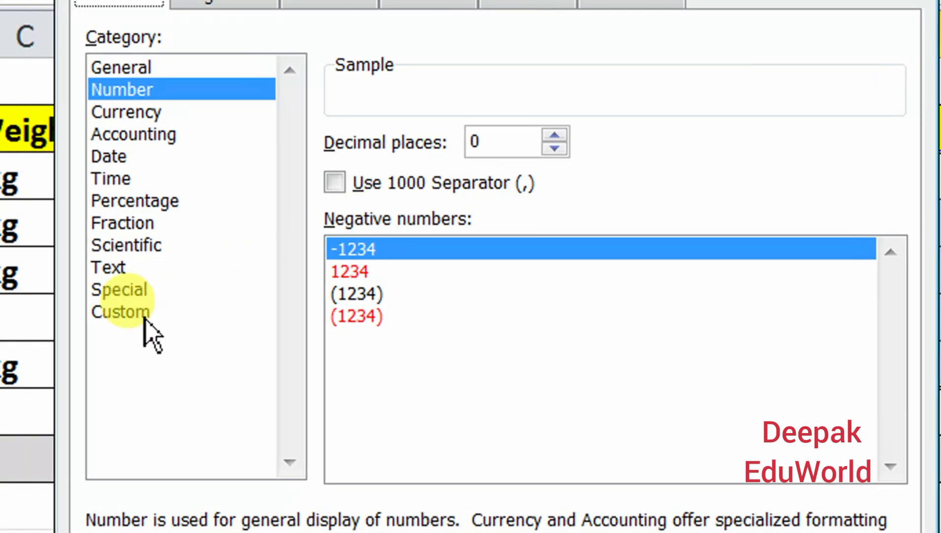
left_click(146, 319)
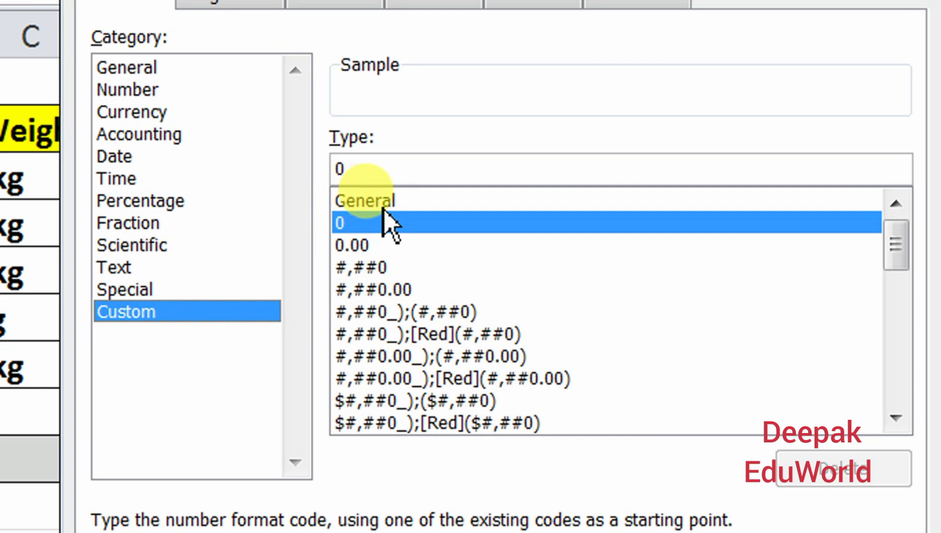
left_click(406, 203)
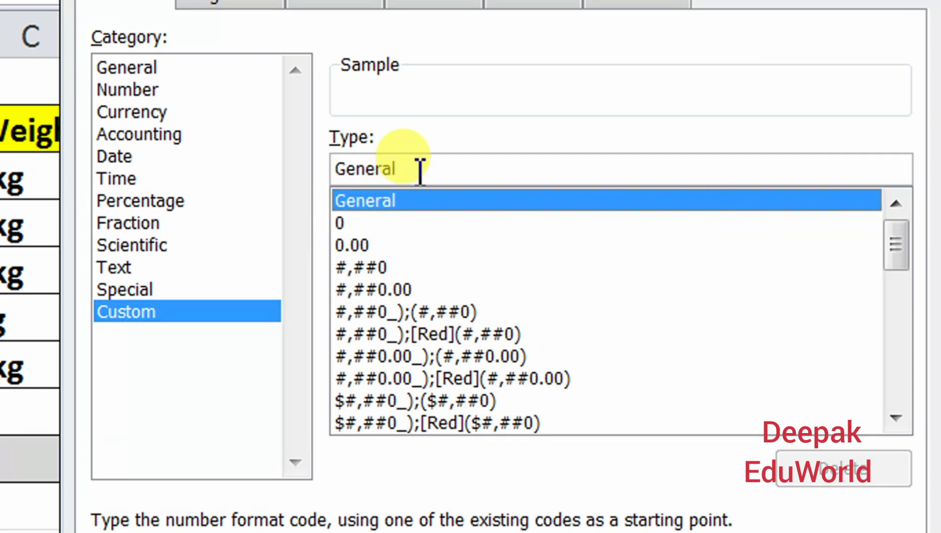
key("BackSpace")
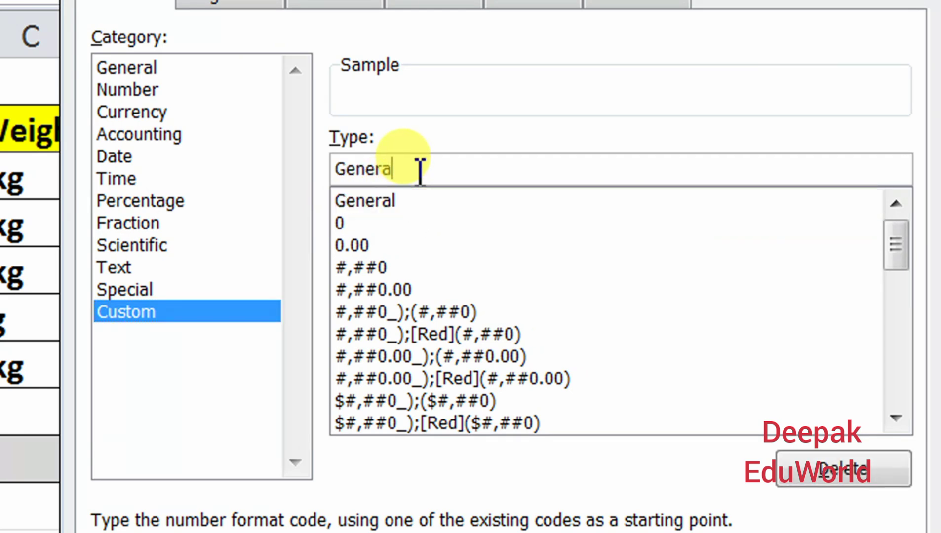
key("BackSpace")
key("BackSpace")
key("BackSpace")
key("BackSpace")
key("BackSpace")
key("BackSpace")
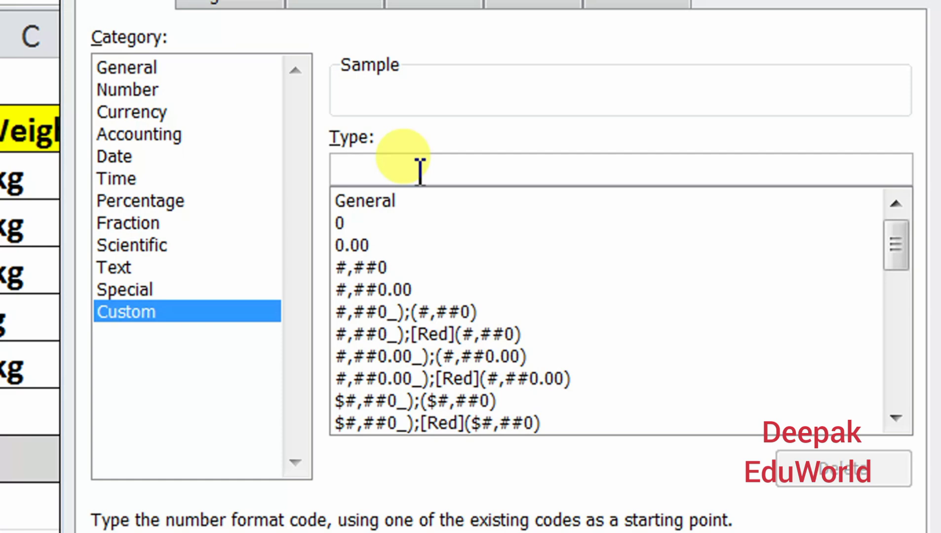
type("0")
type("\"")
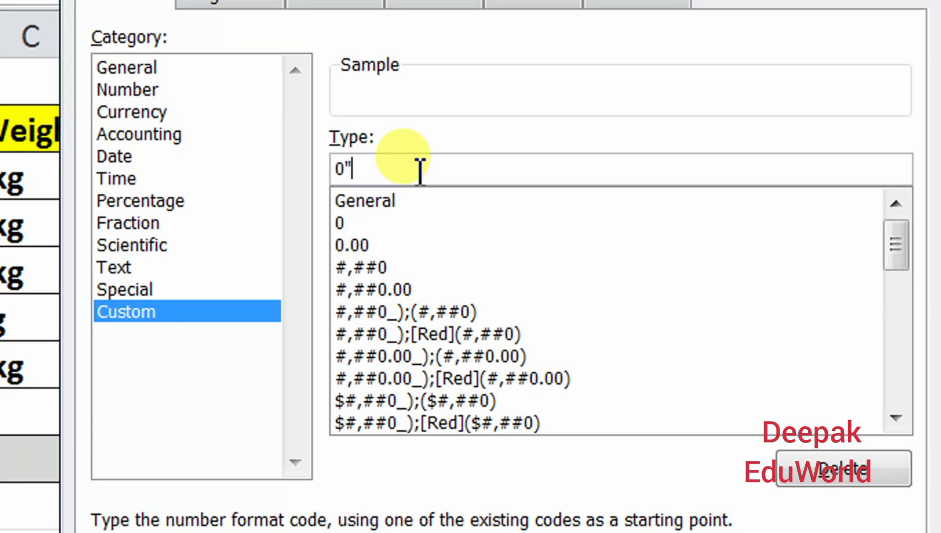
type("pcs")
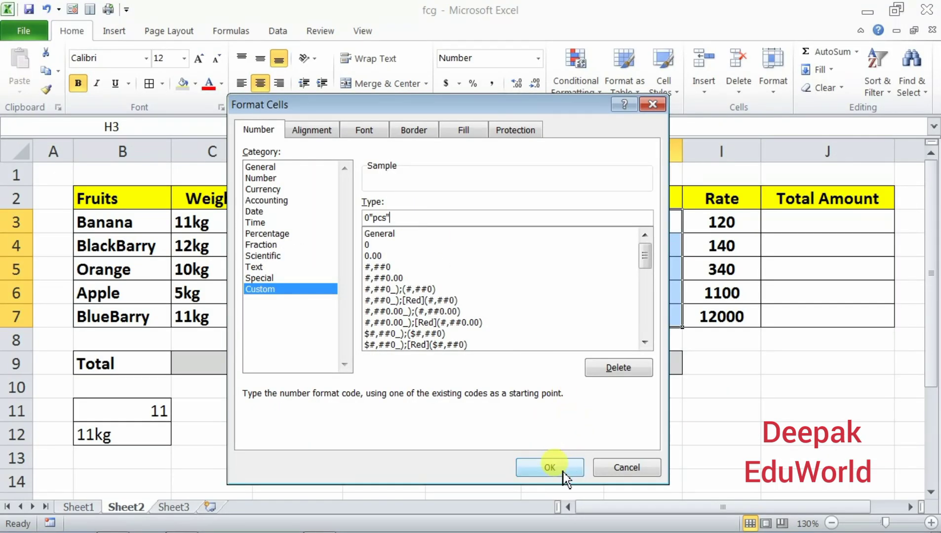
left_click(558, 469)
left_click(643, 224)
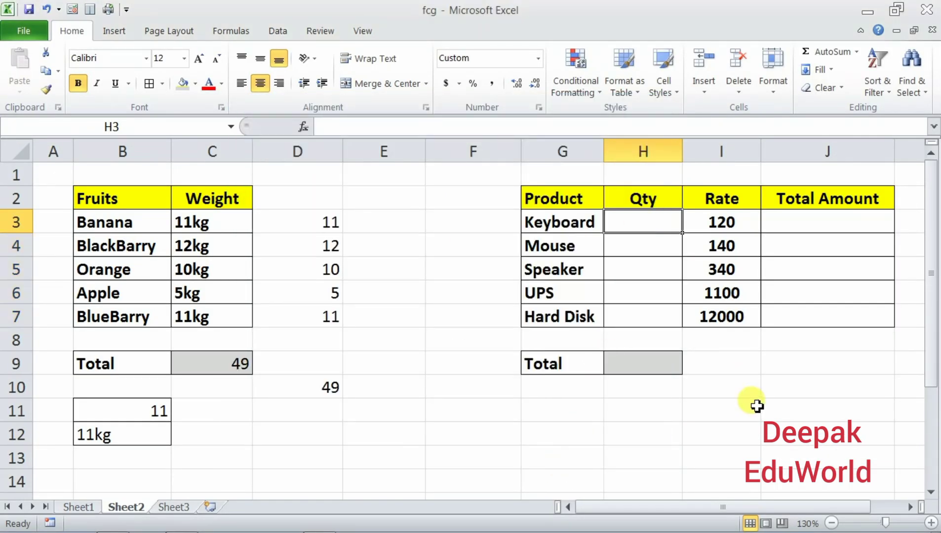
Step: Enter quantities 11, 22, 11, 32 and 32 into H3:H7
type("11")
key("Return")
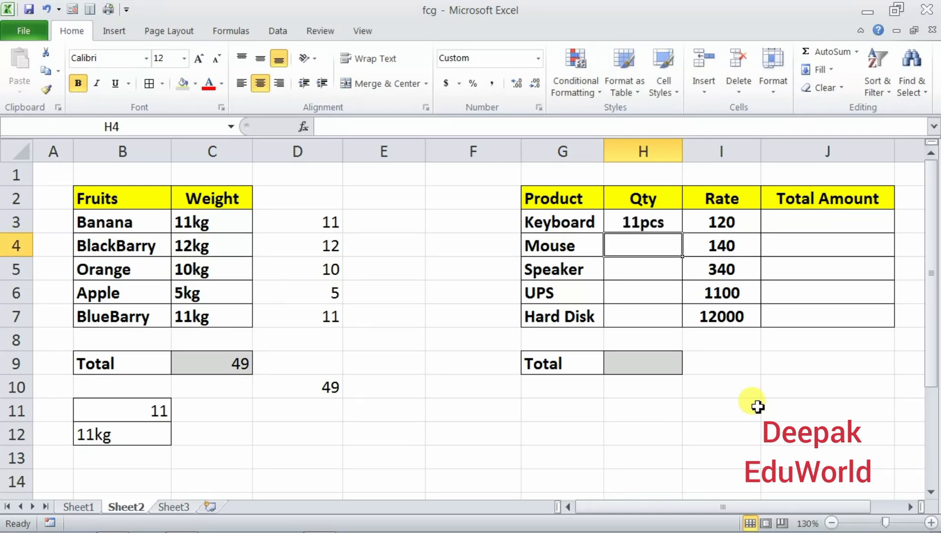
type("22")
key("Return")
type("11")
key("Return")
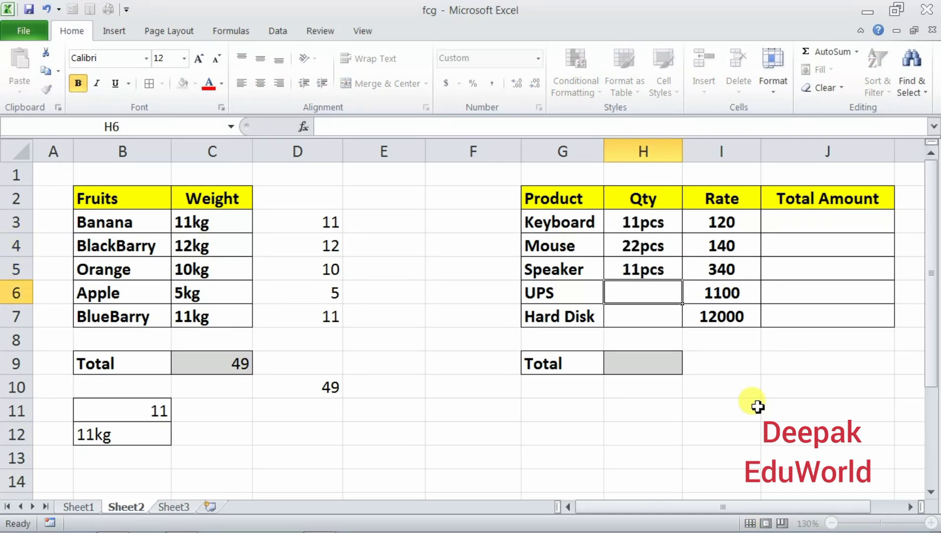
type("32")
key("Return")
type("32")
key("Return")
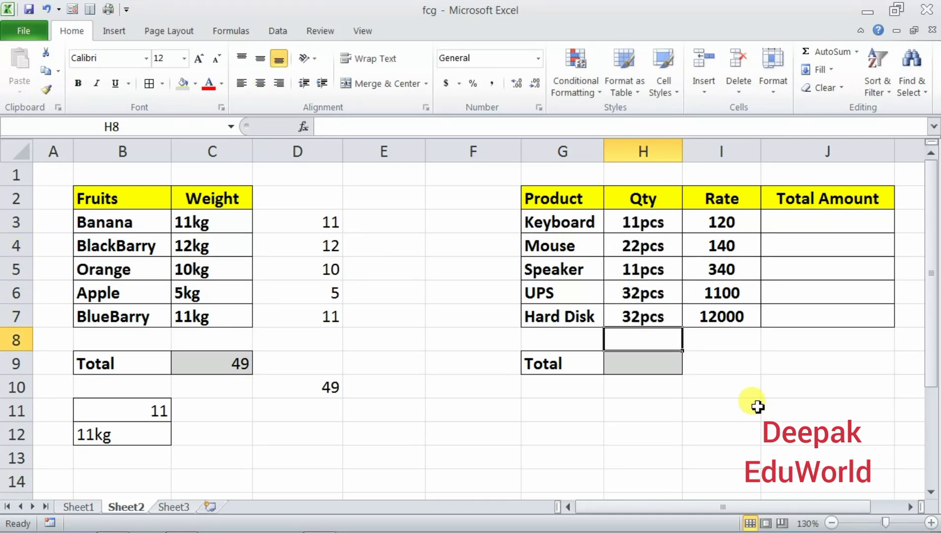
Step: Total the quantities in H9 with =SUM(H3:H7), giving 108 Pcs
key("Return")
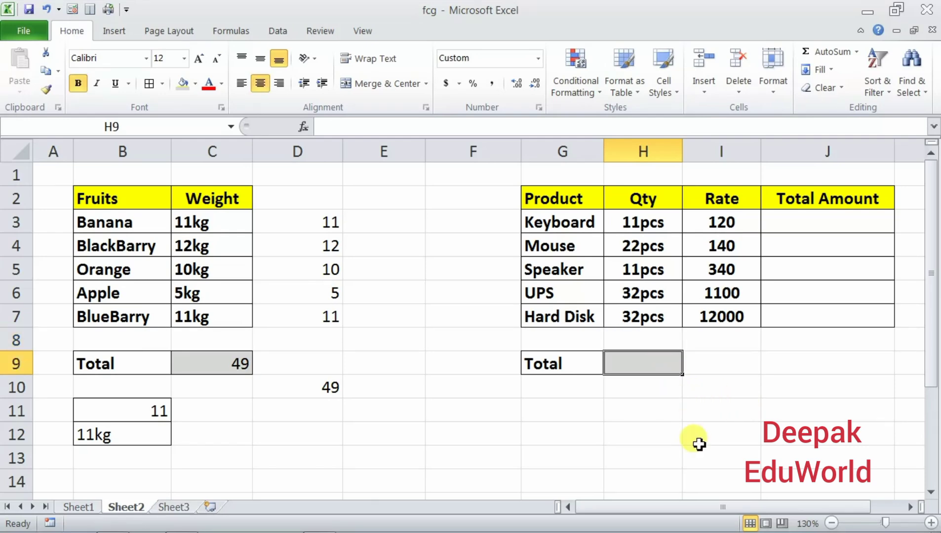
type("=sum")
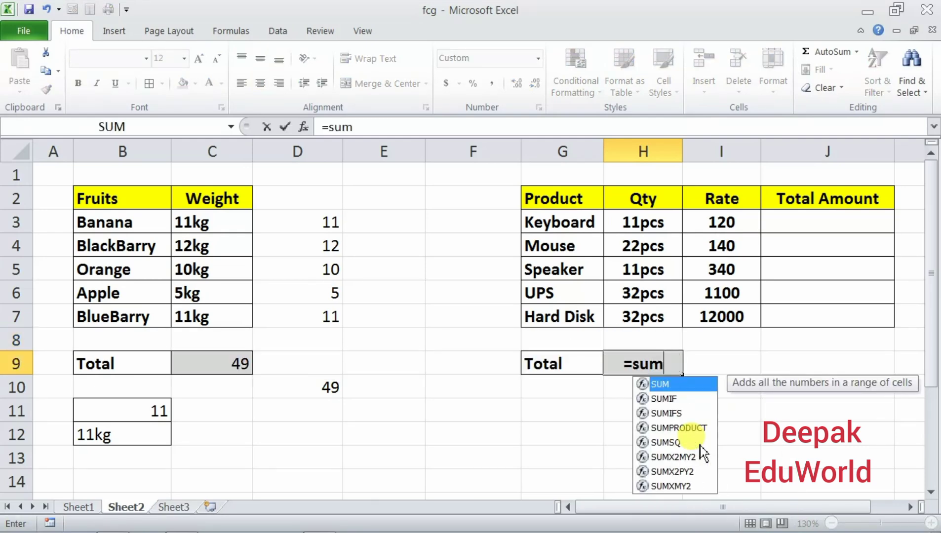
type("(")
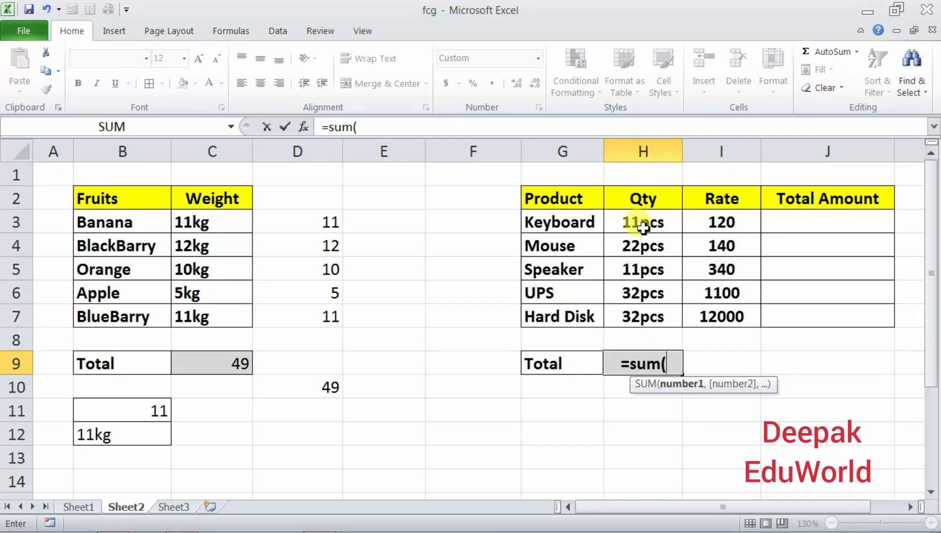
left_click_drag(640, 223, 640, 319)
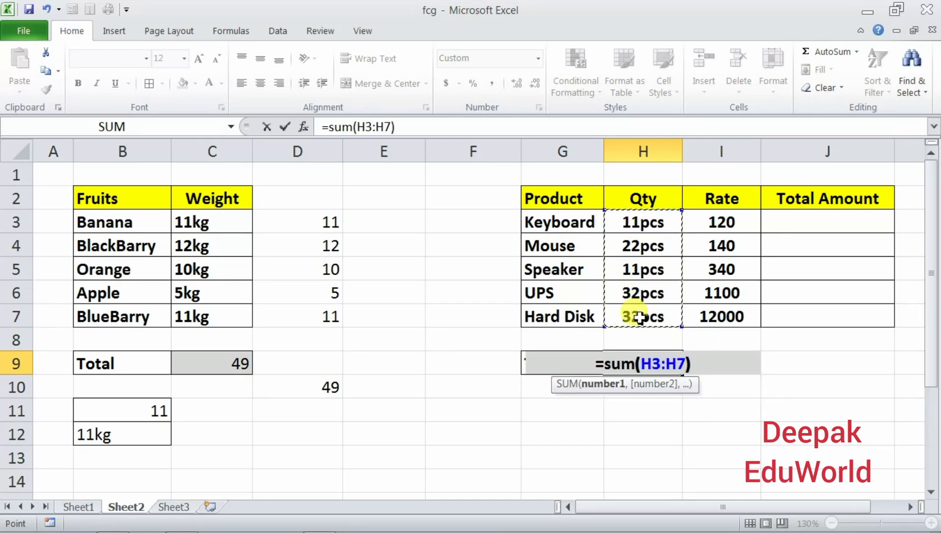
key("Return")
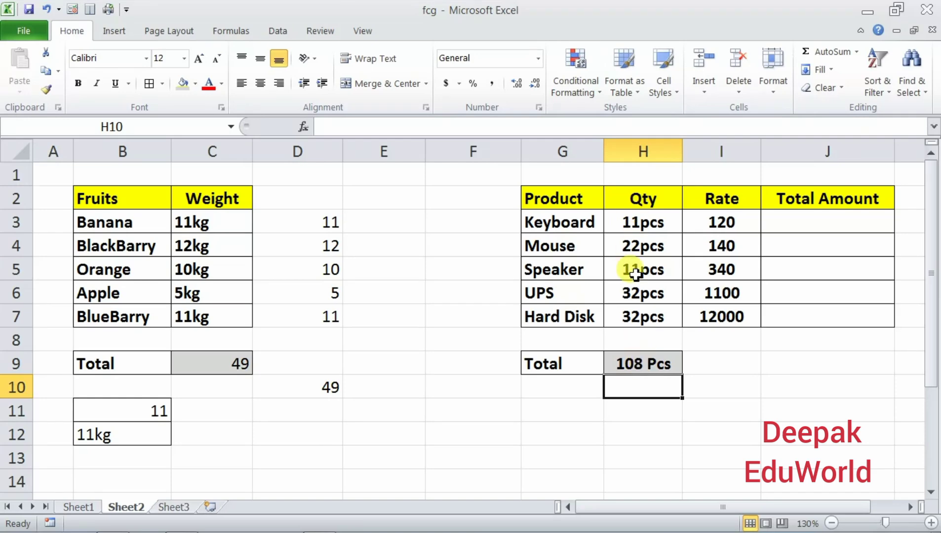
left_click(811, 227)
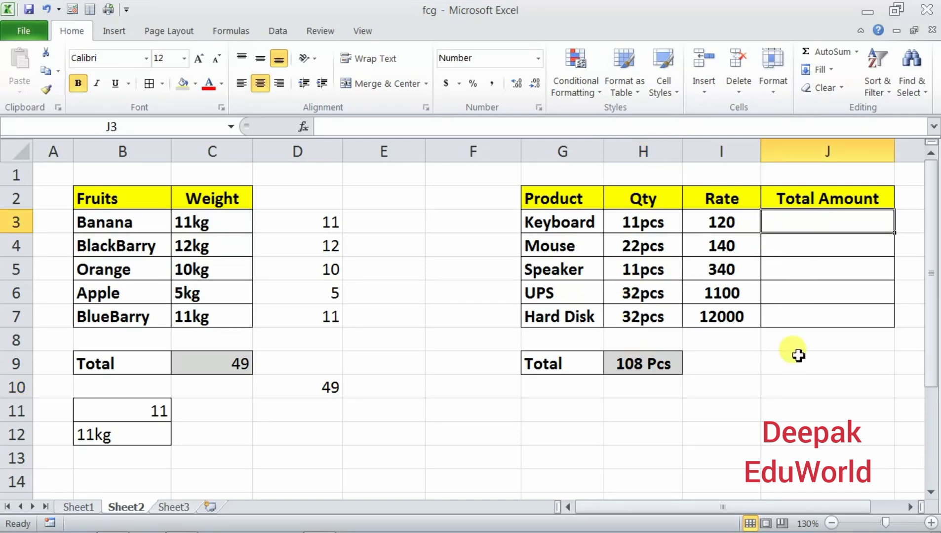
Step: Enter =H3*I3 in J3 so the Keyboard total amount shows 1320
type("=")
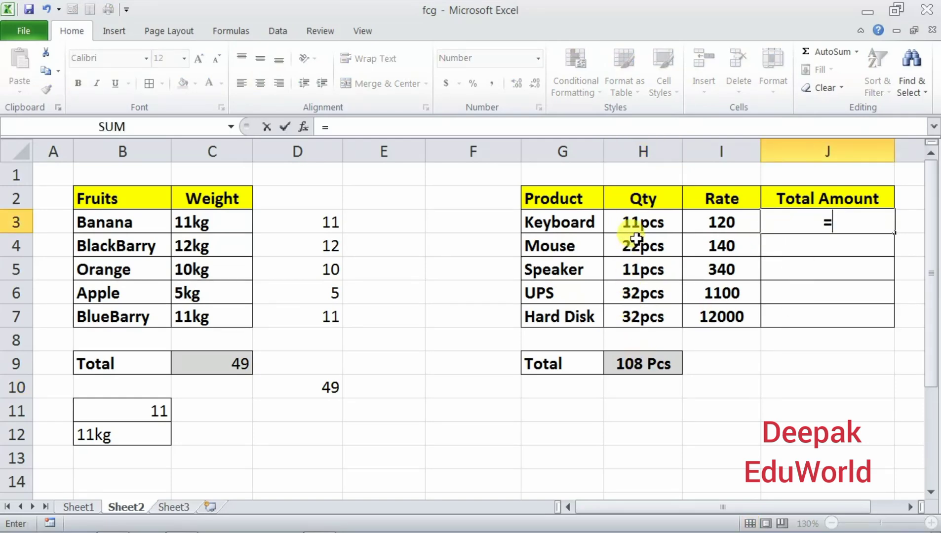
left_click(642, 224)
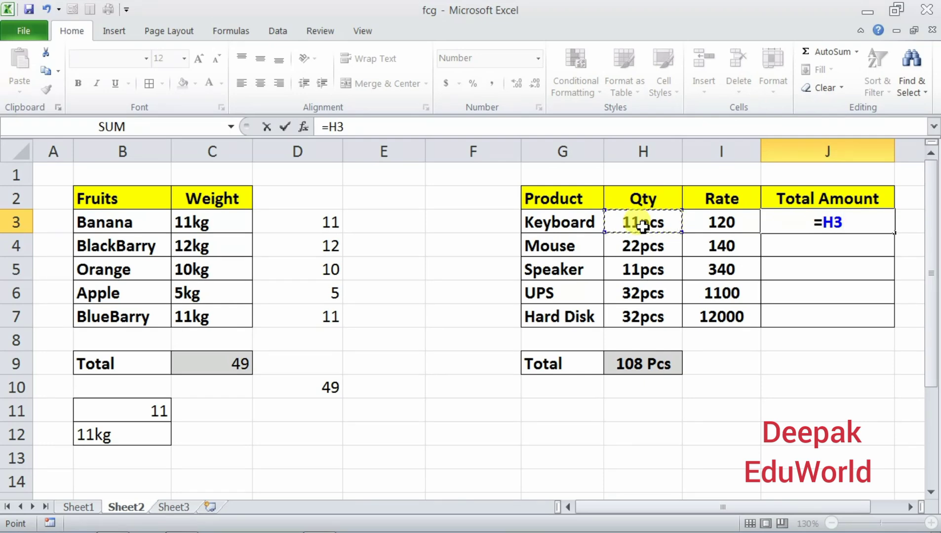
type("*")
left_click(727, 220)
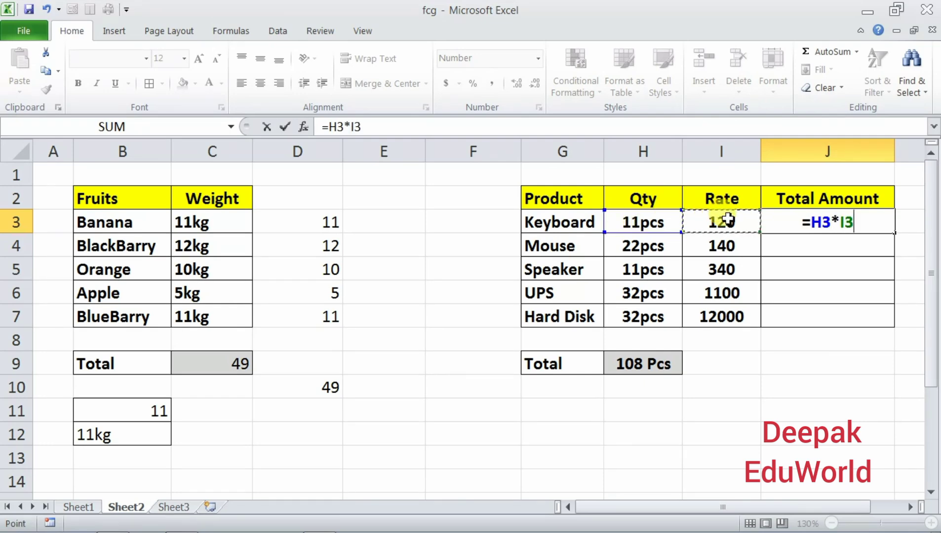
key("Return")
left_click(847, 223)
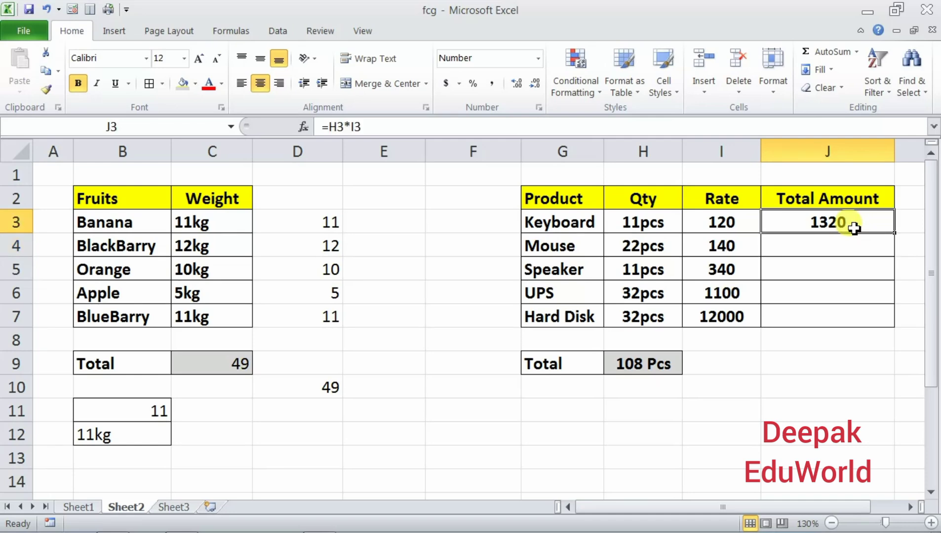